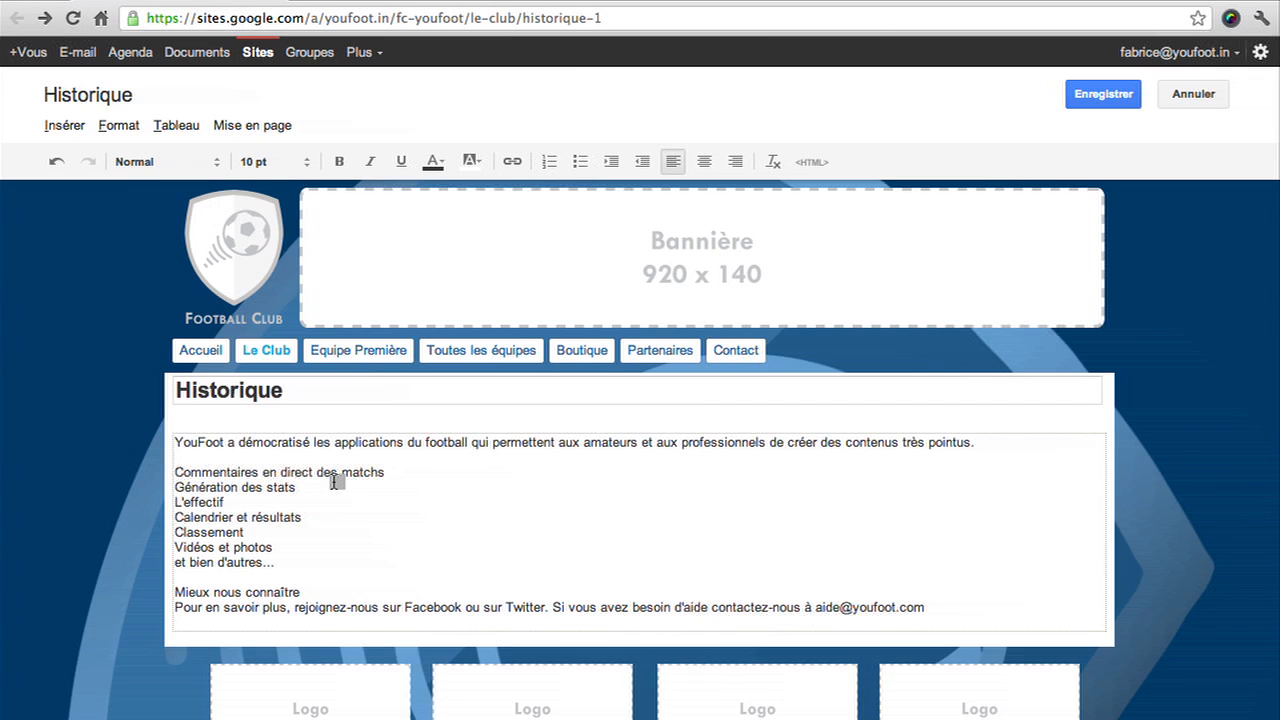
Step: Link the text "Calendrier et résultats" to the Calendrier et résultats page under Equipe Première and save the page
{"action": "left_click_drag", "start_coordinate": [306, 518], "coordinate": [162, 525]}
{"action": "left_click", "coordinate": [511, 162]}
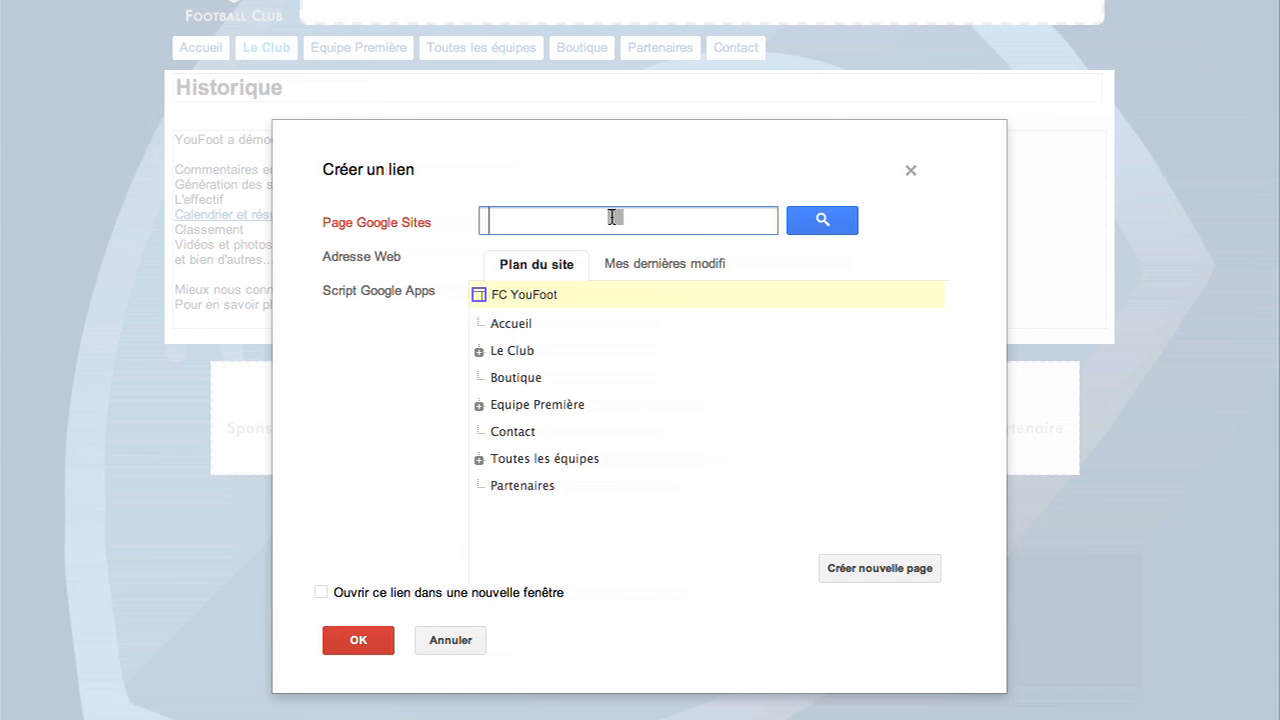
{"action": "left_click", "coordinate": [479, 406]}
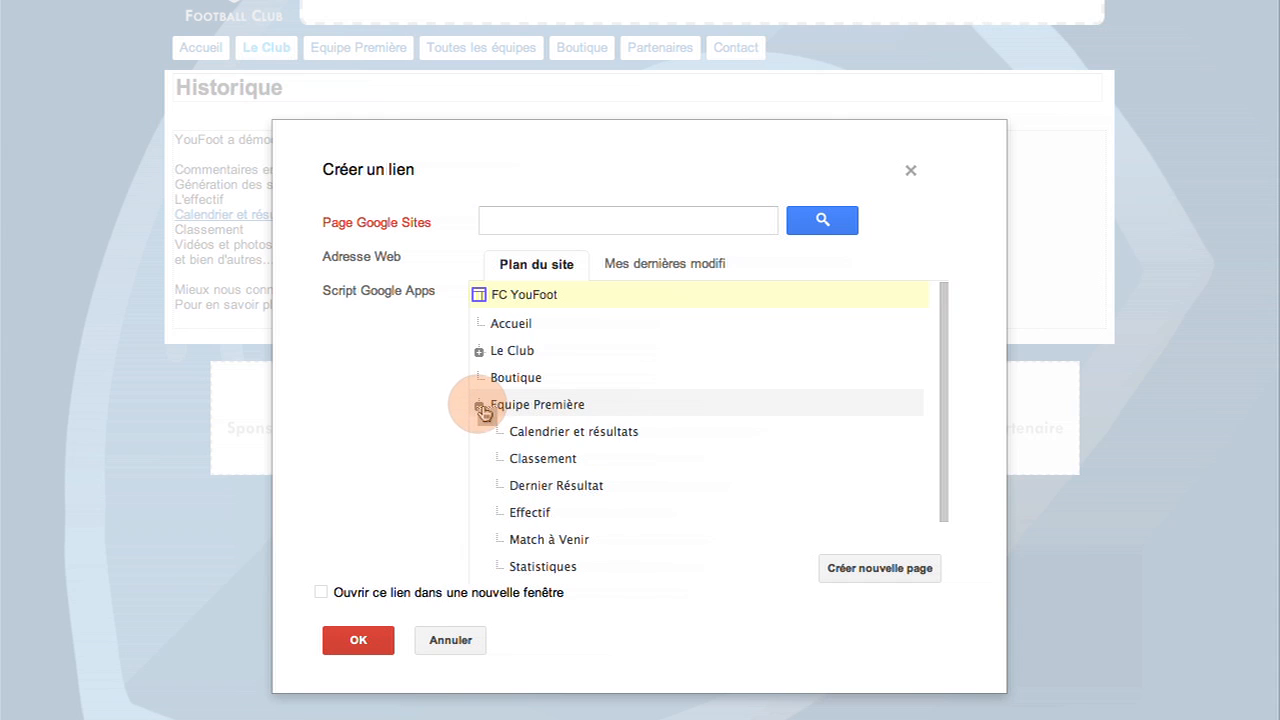
{"action": "left_click", "coordinate": [552, 437]}
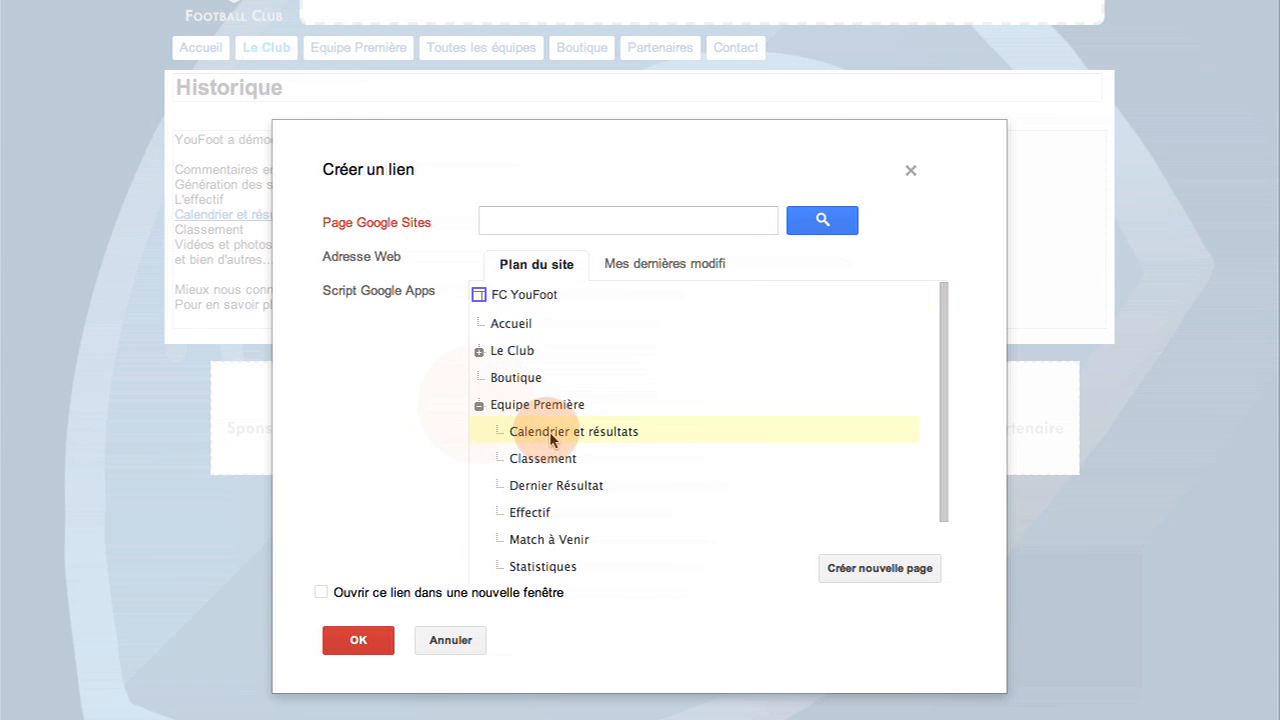
{"action": "left_click", "coordinate": [377, 651]}
{"action": "left_click", "coordinate": [1103, 94]}
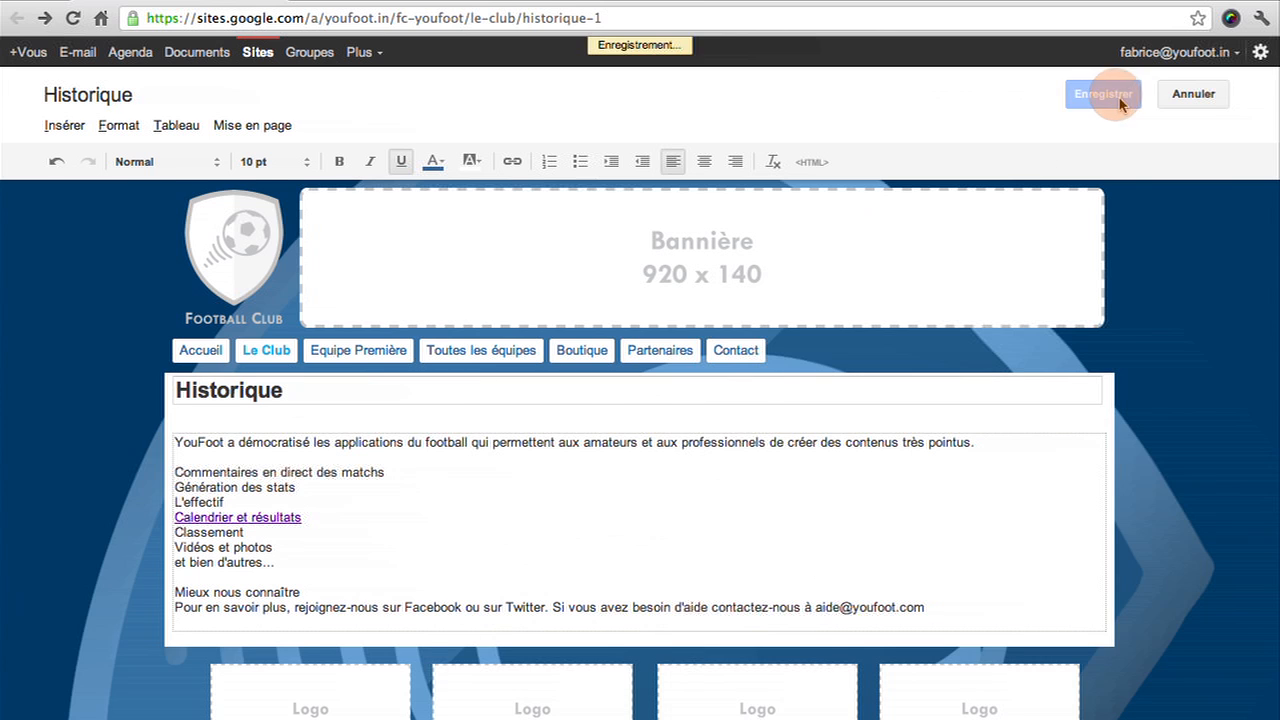
Step: Follow the saved "Calendrier et résultats" link to check it and return to the Historique page
{"action": "left_click", "coordinate": [285, 478]}
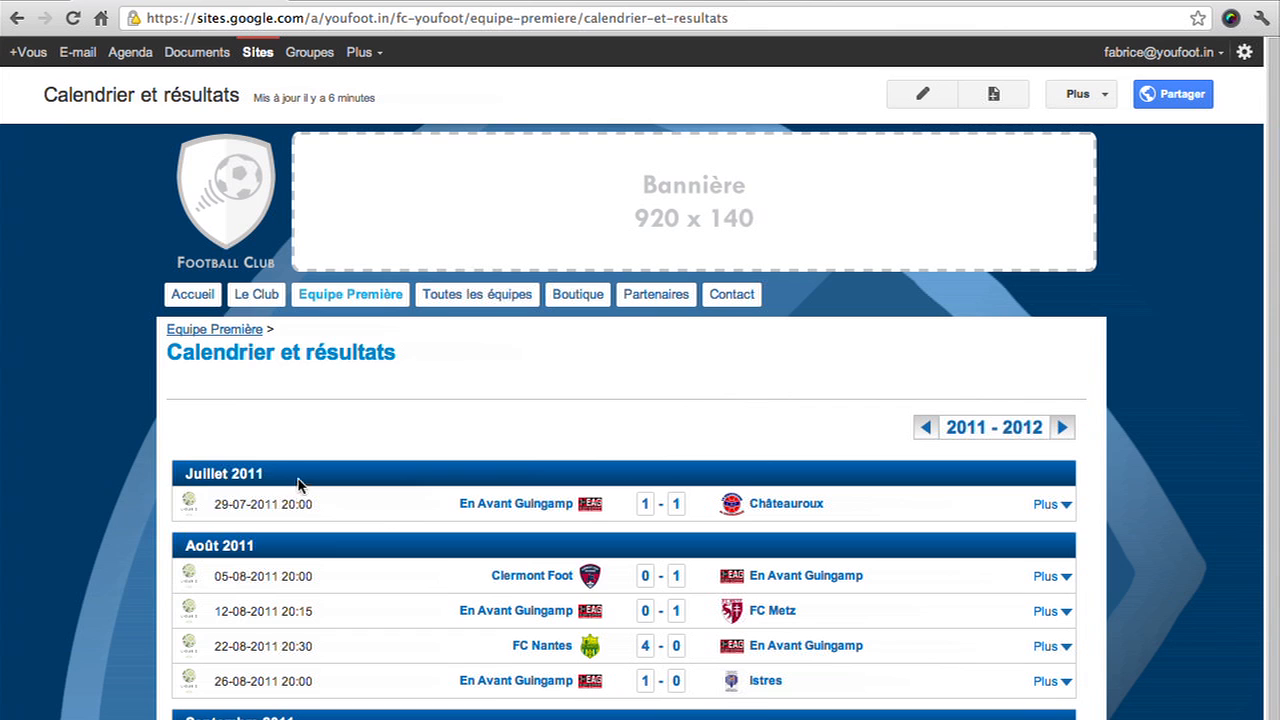
{"action": "mouse_move", "coordinate": [256, 294]}
{"action": "left_click", "coordinate": [285, 405]}
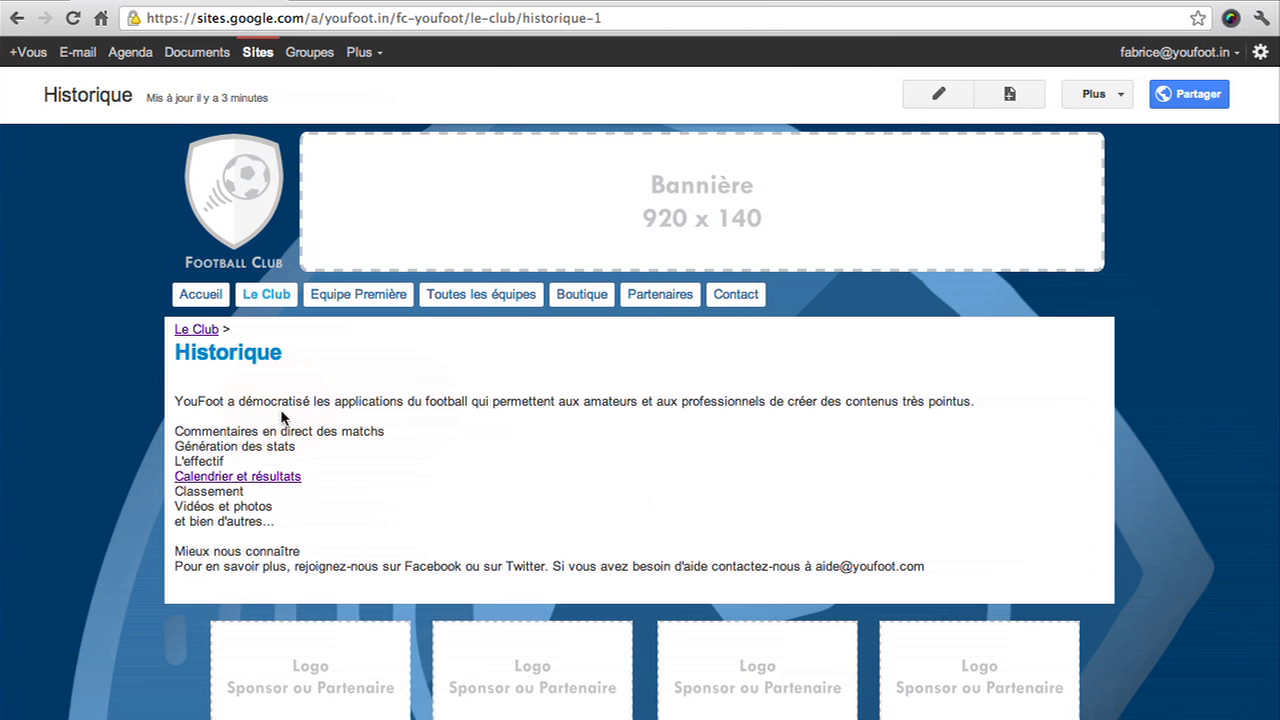
Step: Reopen the Historique page for editing and view the link options of "Calendrier et résultats"
{"action": "left_click", "coordinate": [938, 93]}
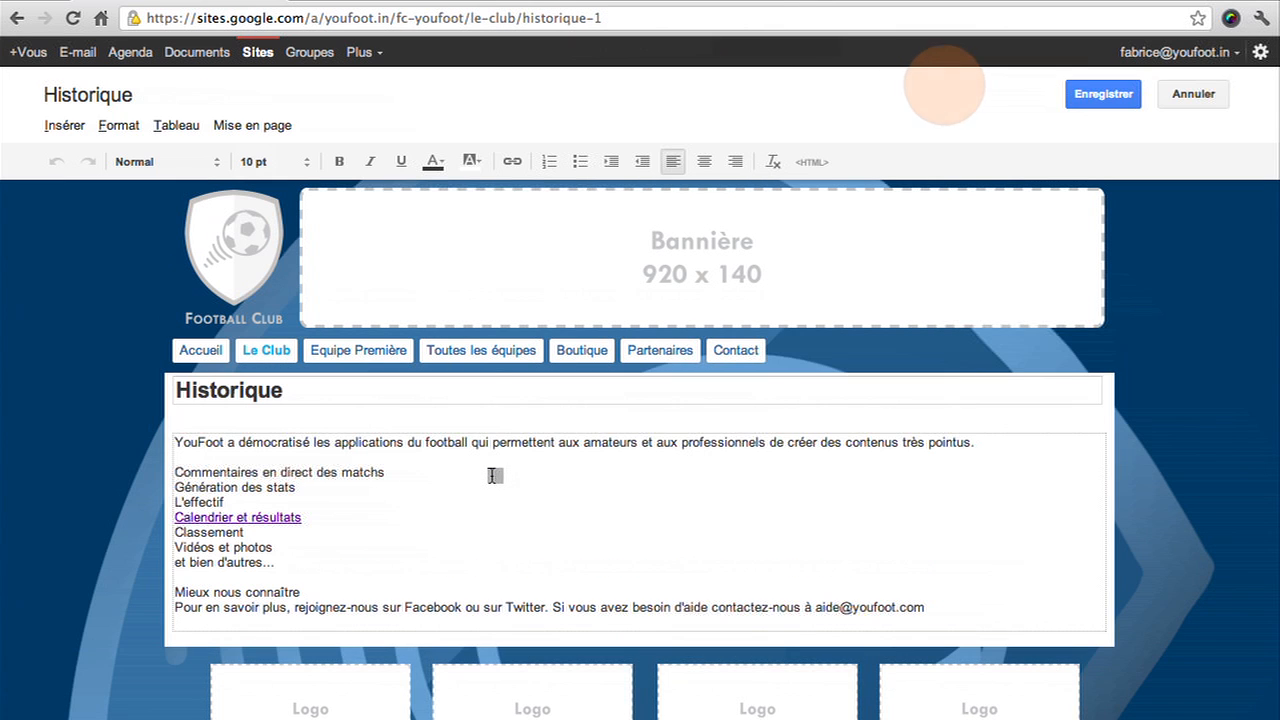
{"action": "left_click", "coordinate": [262, 517]}
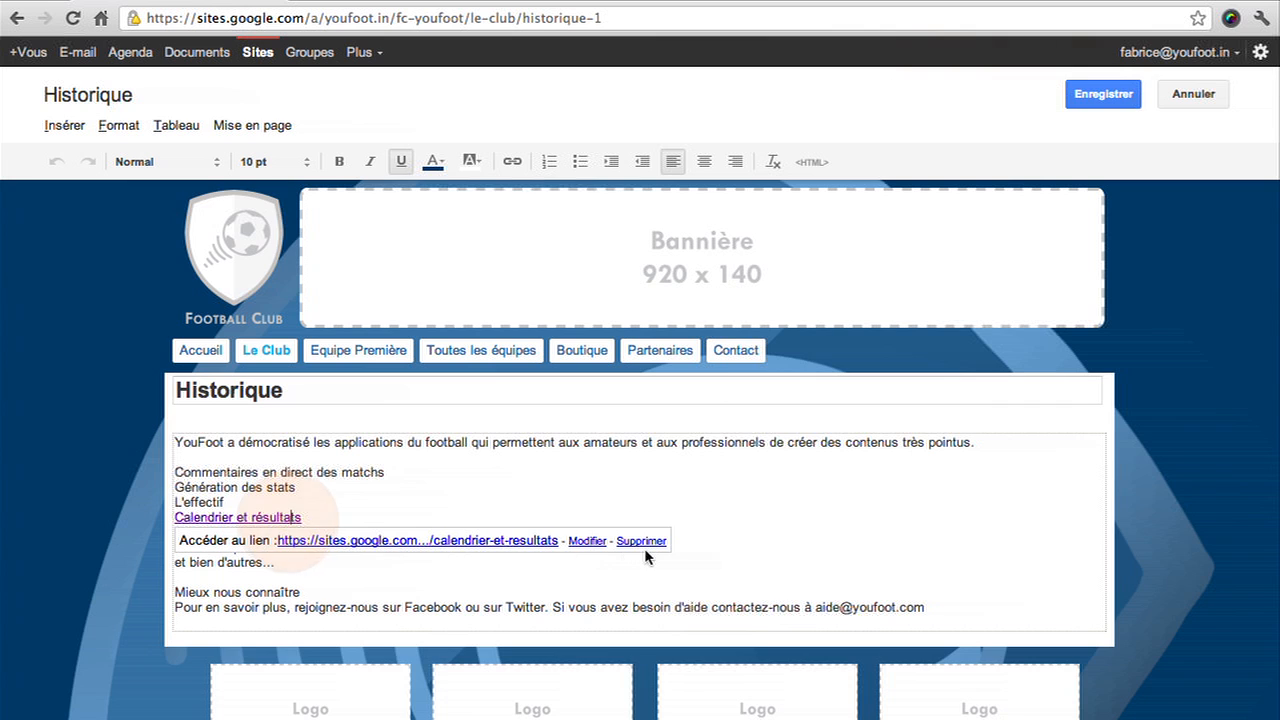
{"action": "left_click", "coordinate": [437, 607]}
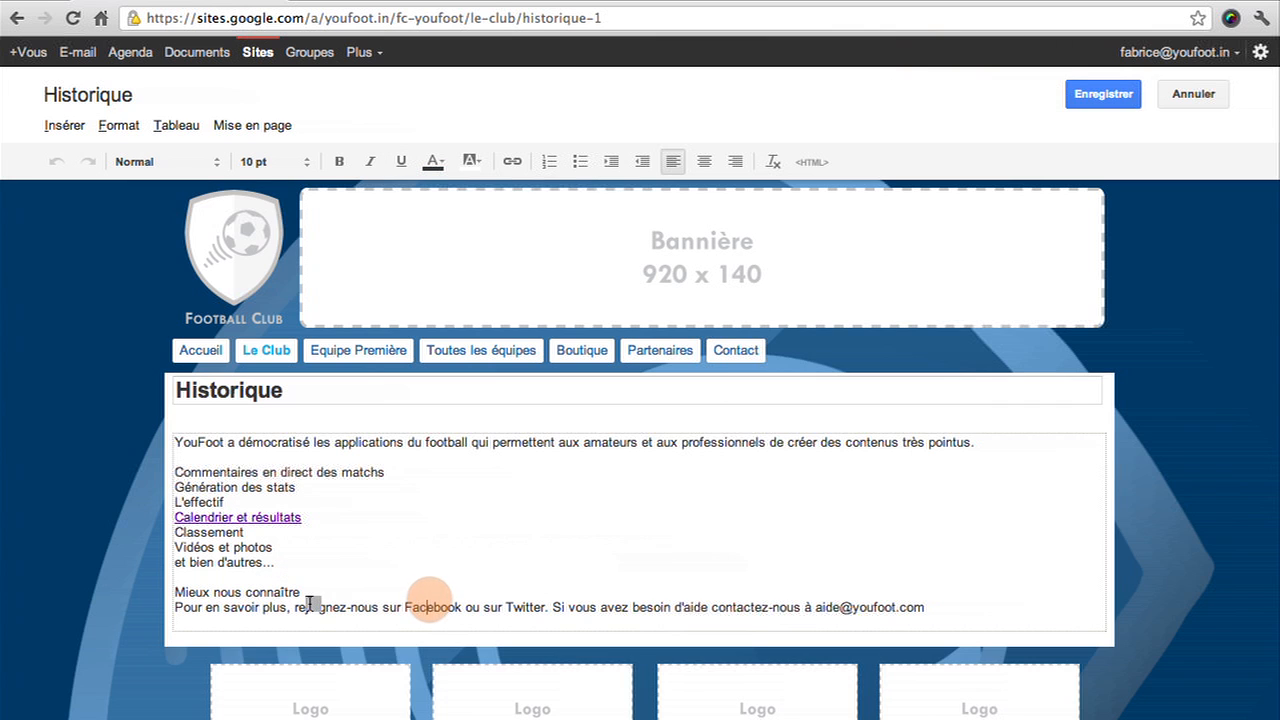
Step: Link the text "rejoignez-nous sur Facebook" to facebook.com/youfoot, opening in a new window, and save the page
{"action": "left_click_drag", "start_coordinate": [295, 607], "coordinate": [465, 612]}
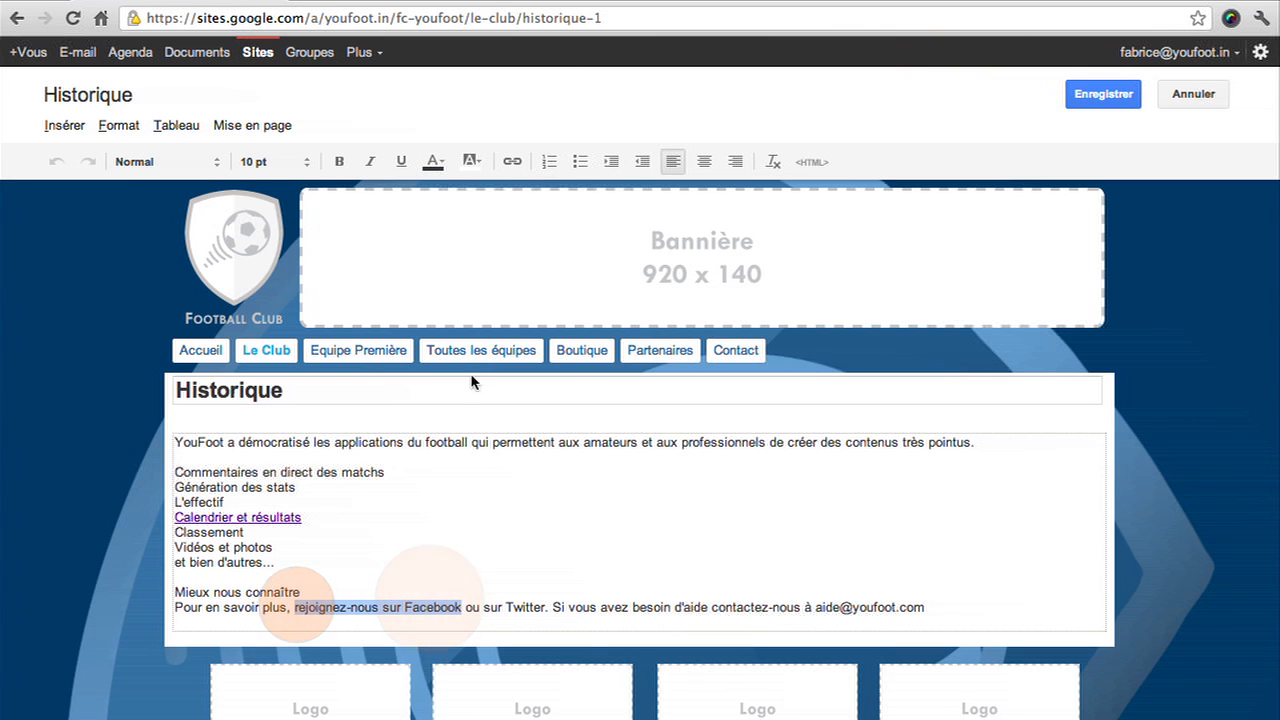
{"action": "left_click", "coordinate": [512, 161]}
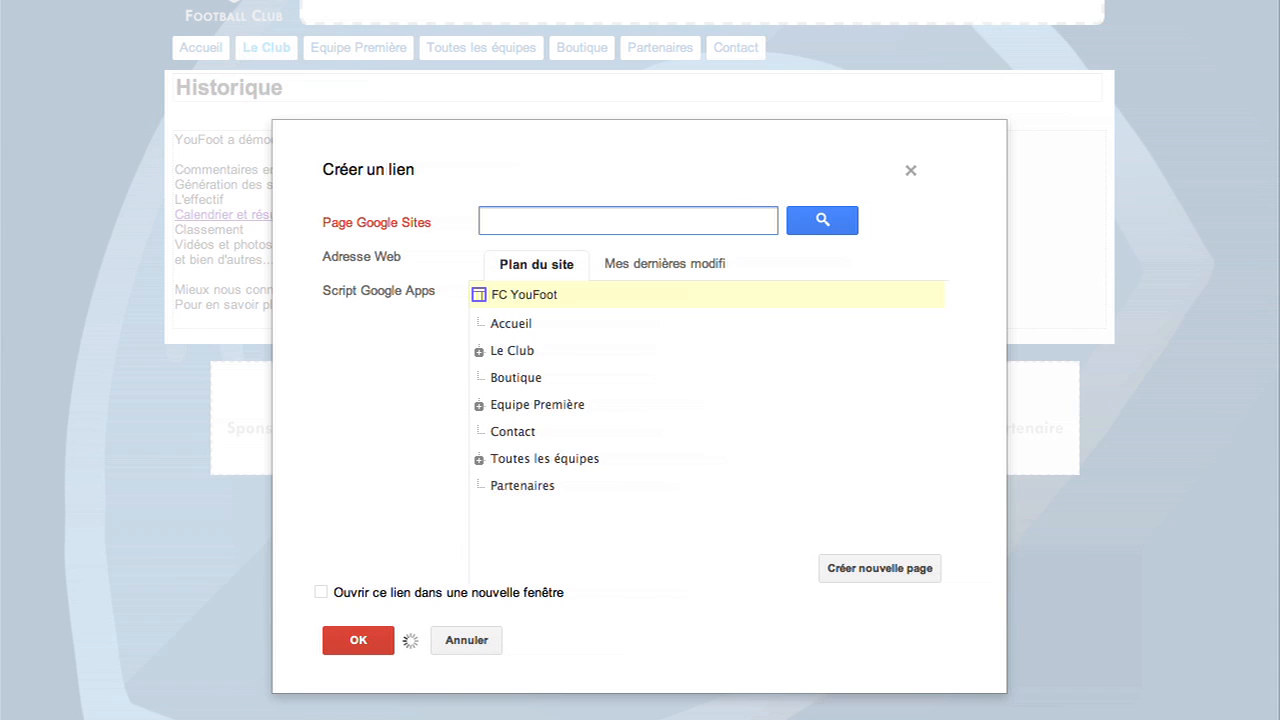
{"action": "left_click", "coordinate": [390, 260]}
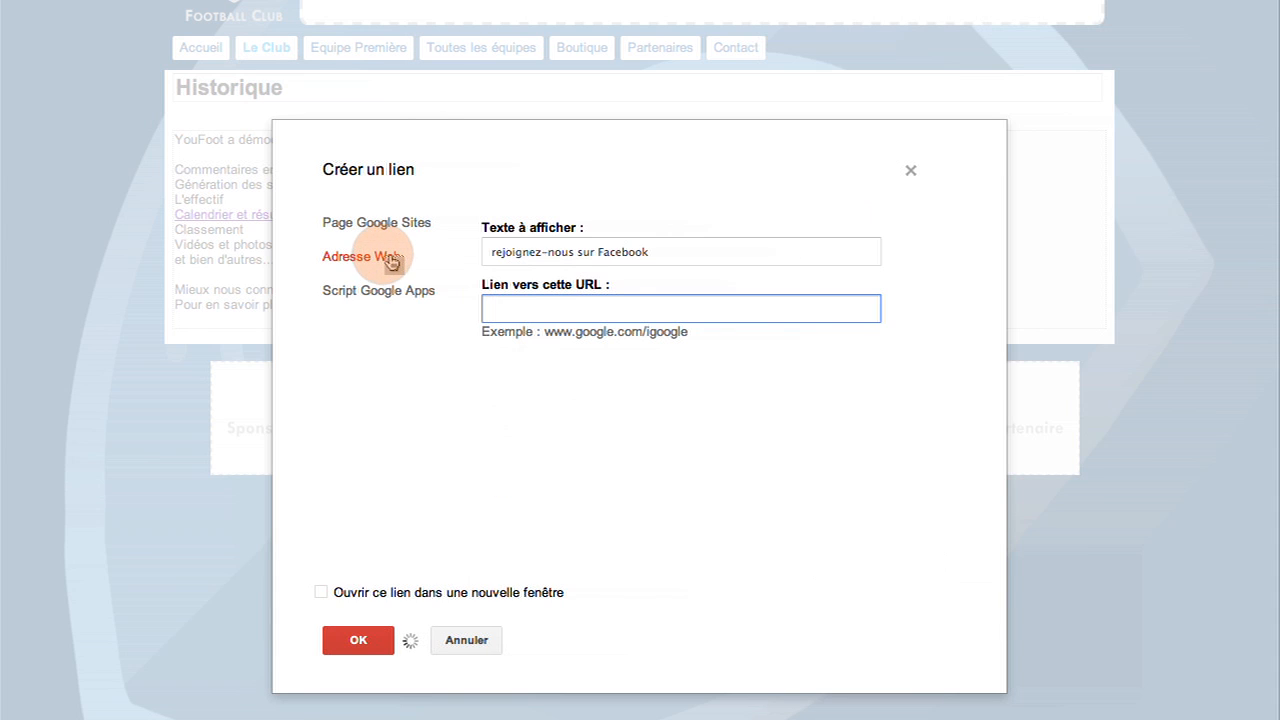
{"action": "type", "text": "faceb"}
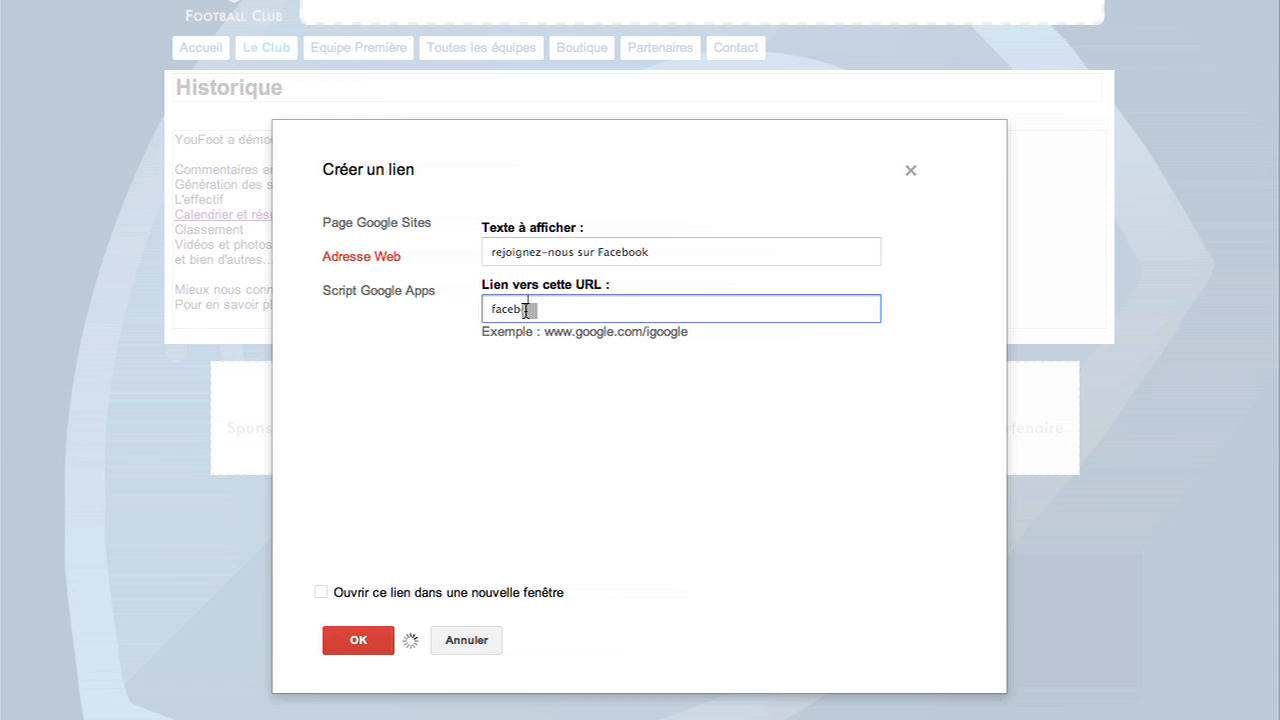
{"action": "type", "text": "ook.com/youfoot"}
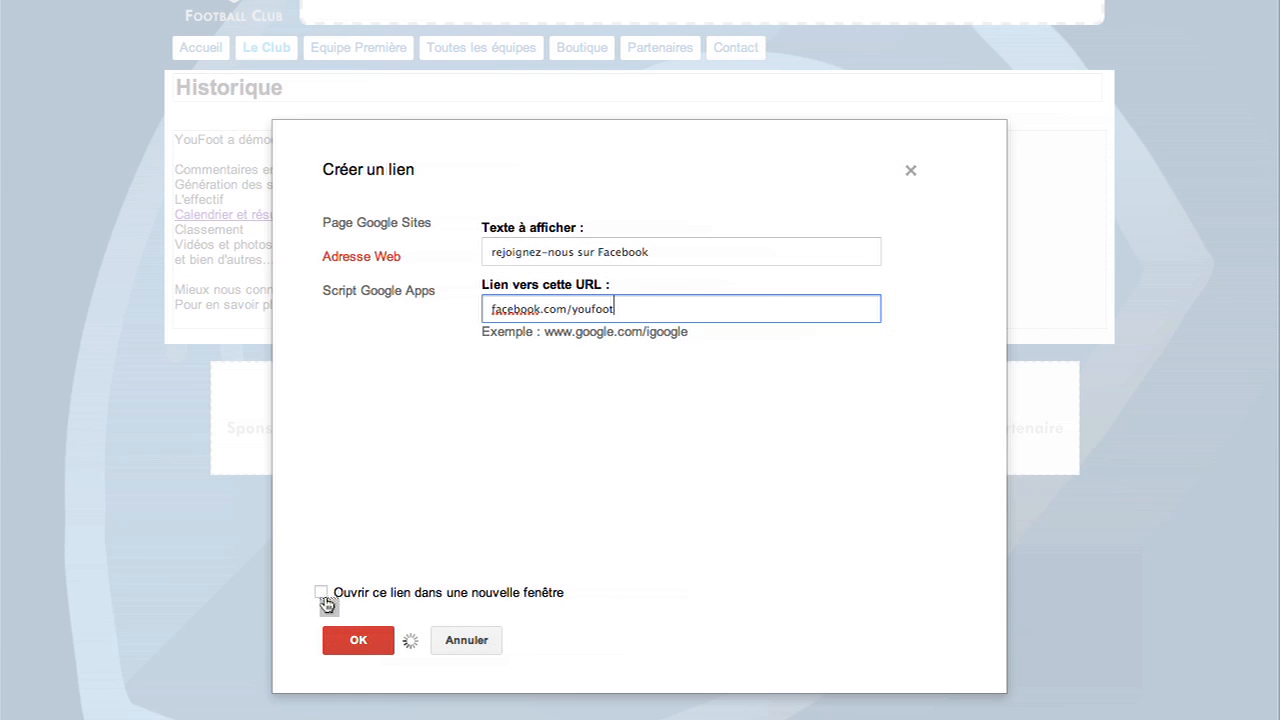
{"action": "left_click", "coordinate": [320, 592]}
{"action": "left_click", "coordinate": [360, 641]}
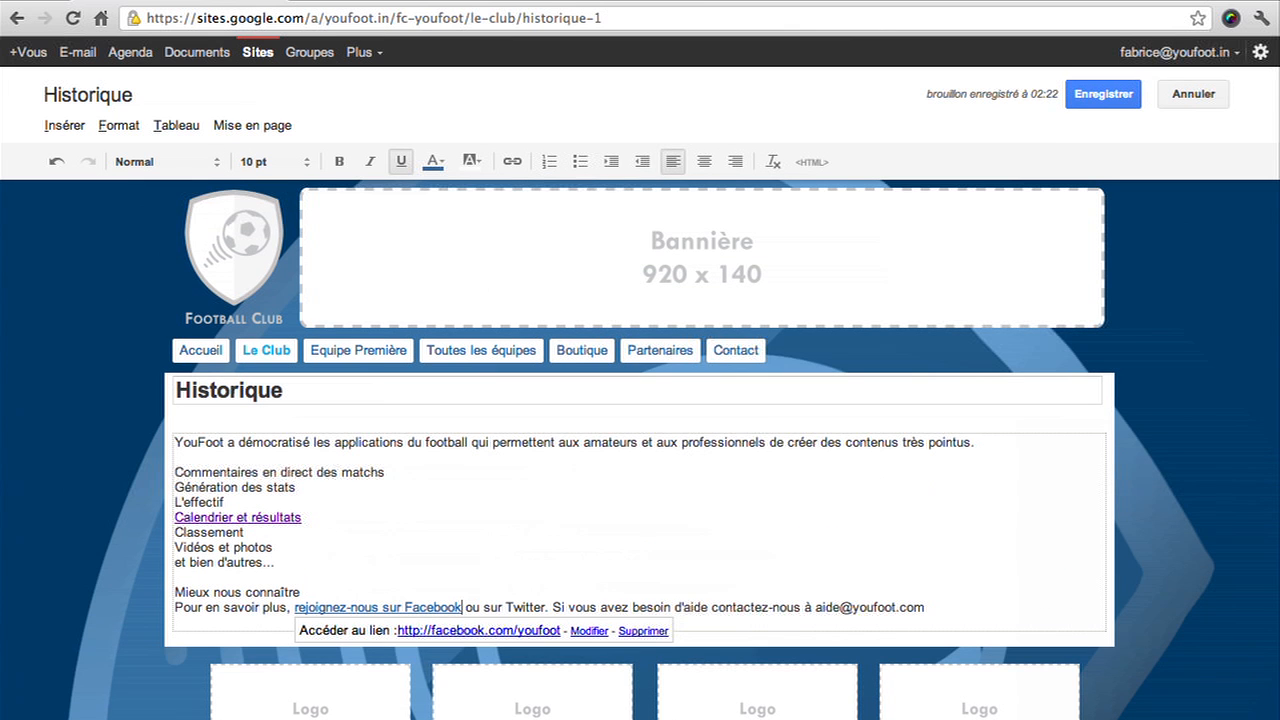
{"action": "left_click", "coordinate": [568, 582]}
{"action": "left_click", "coordinate": [1123, 88]}
Step: Follow the saved Facebook link to check it and return to editing the Historique page
{"action": "left_click", "coordinate": [437, 566]}
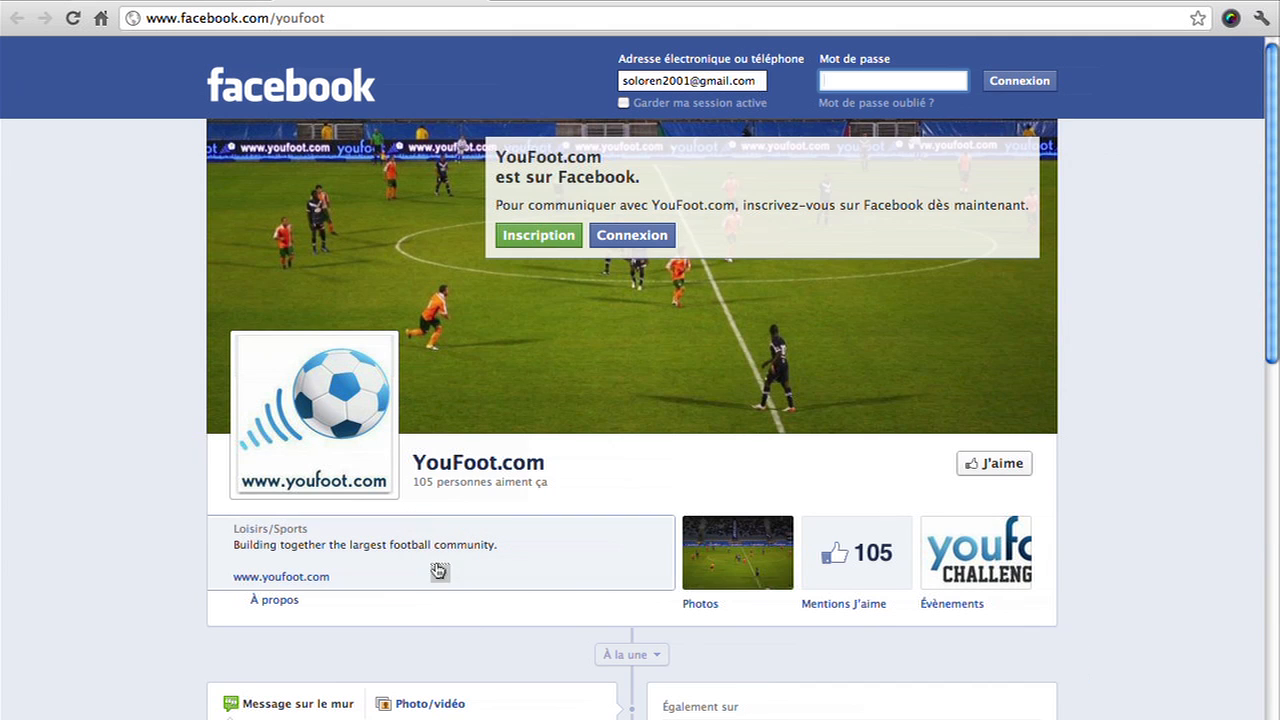
{"action": "left_click", "coordinate": [921, 98]}
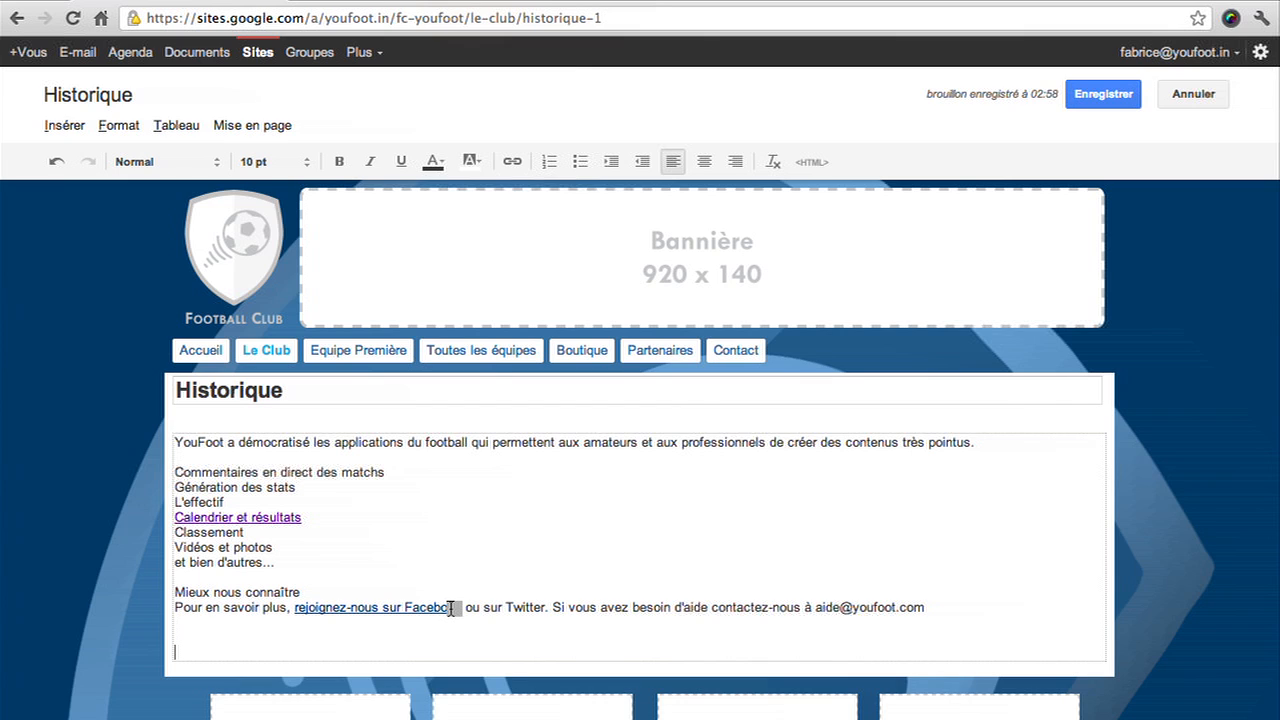
Step: Format the lines from "Commentaires en direct des matchs" to "et bien d'autres..." as a bulleted list, and clear that formatting again
{"action": "left_click_drag", "start_coordinate": [346, 562], "coordinate": [163, 476]}
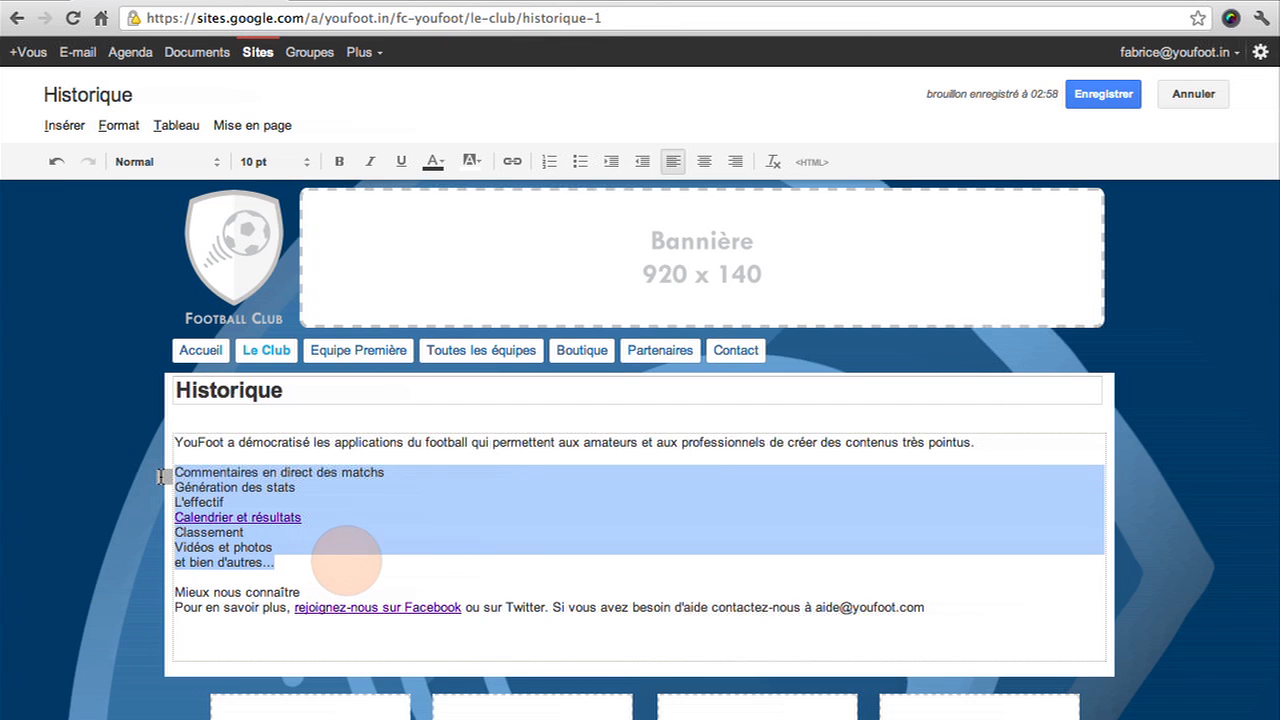
{"action": "left_click", "coordinate": [579, 161]}
{"action": "left_click_drag", "start_coordinate": [371, 609], "coordinate": [220, 463]}
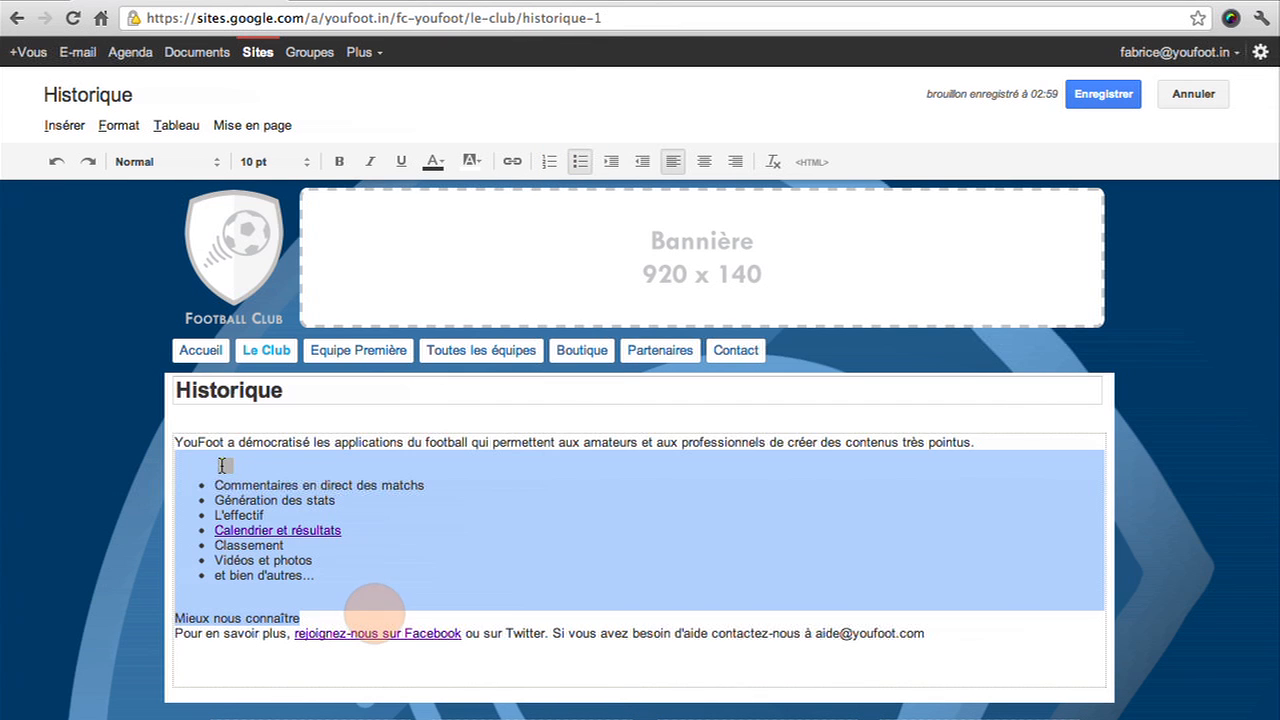
{"action": "left_click", "coordinate": [773, 161]}
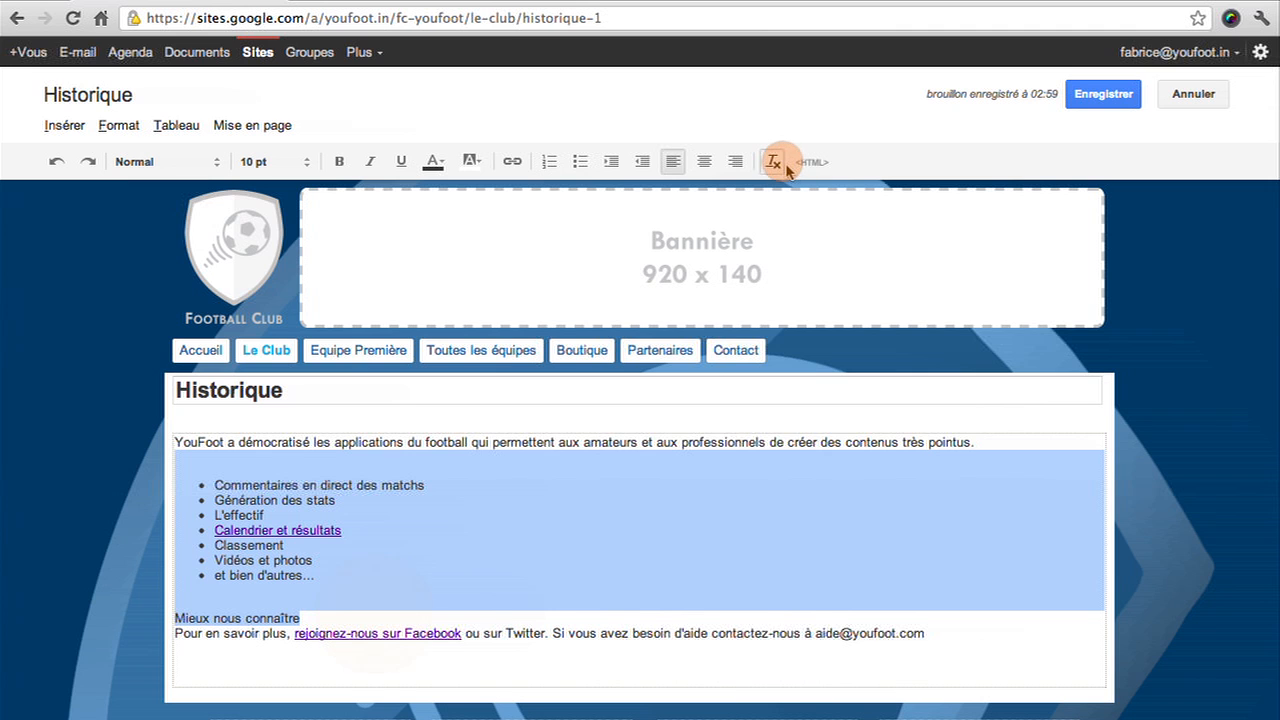
Step: Examine the HTML source of the Historique page and close it without changes
{"action": "left_click", "coordinate": [822, 162]}
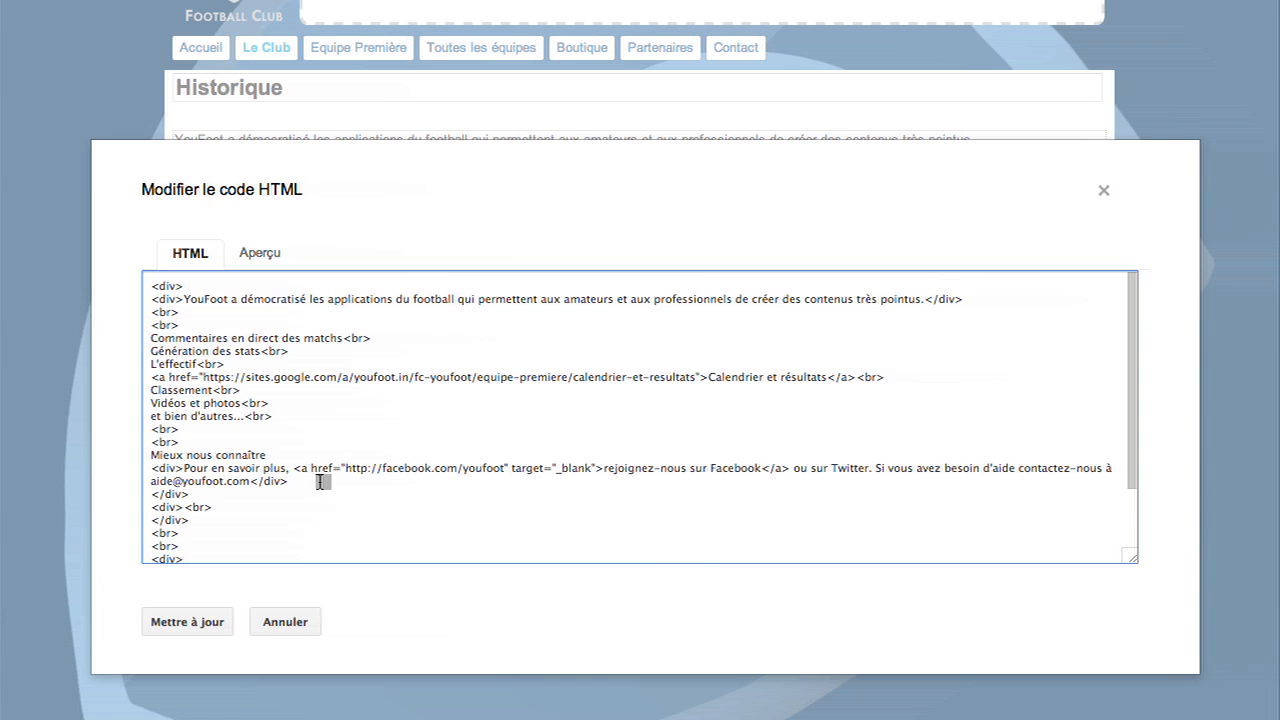
{"action": "left_click", "coordinate": [286, 622]}
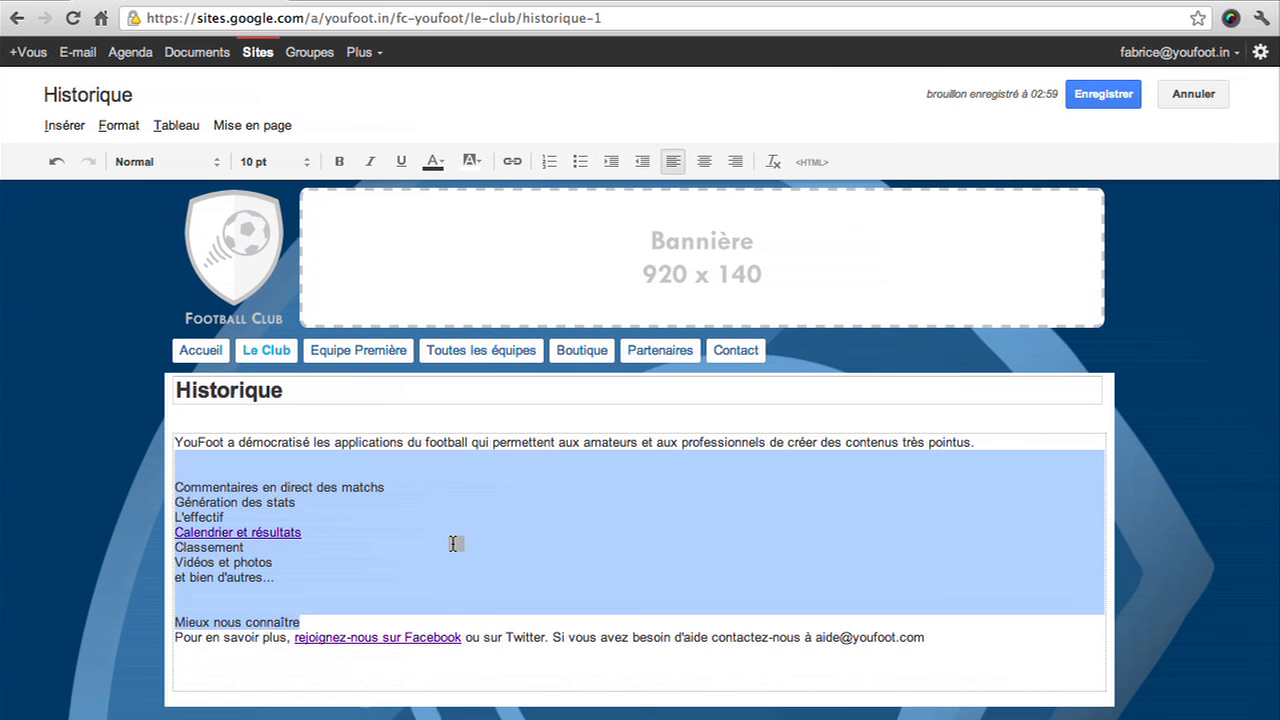
{"action": "left_click", "coordinate": [455, 467]}
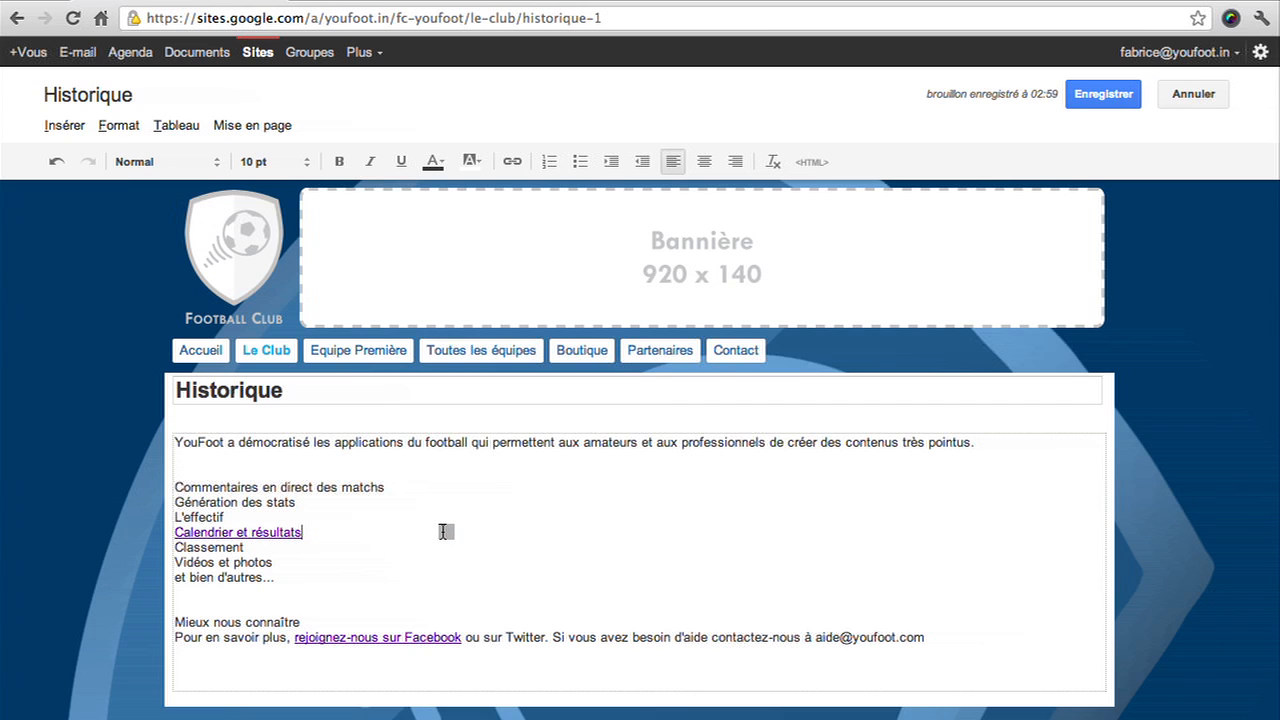
Step: Apply the "Trois colonnes" page layout and add seven blank lines in the full-width section above the columns
{"action": "left_click", "coordinate": [281, 127]}
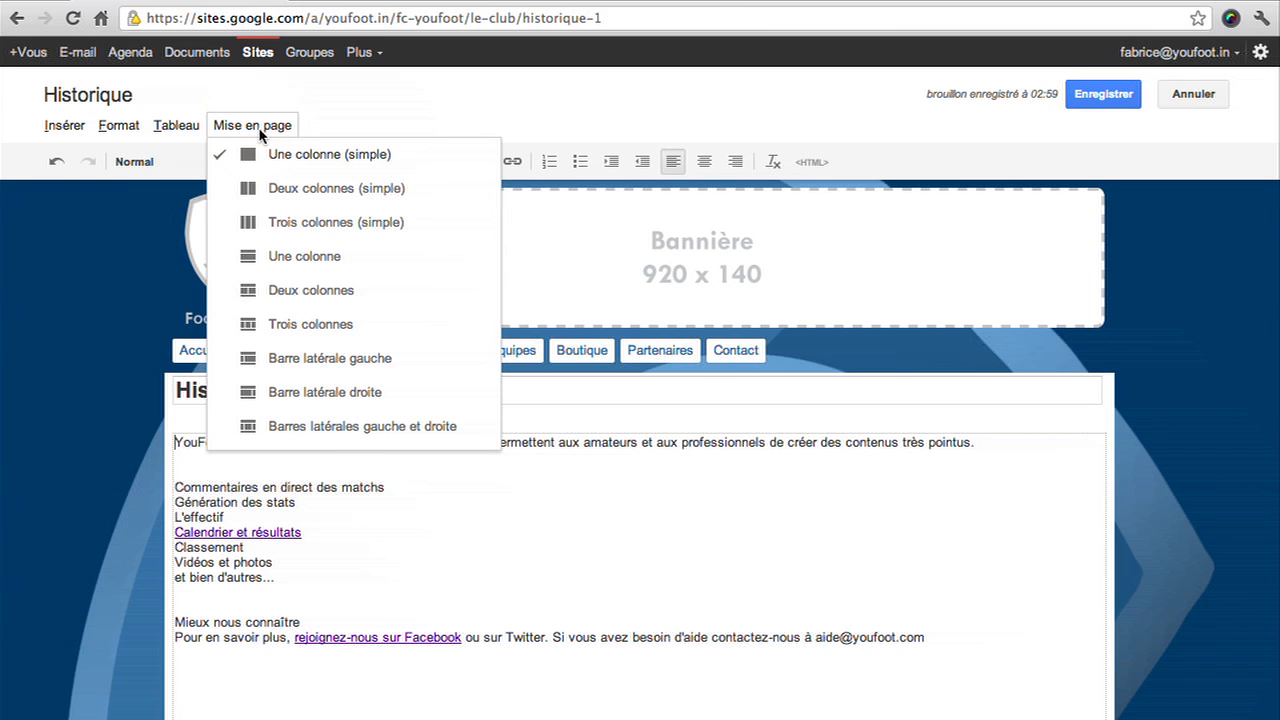
{"action": "left_click", "coordinate": [275, 324]}
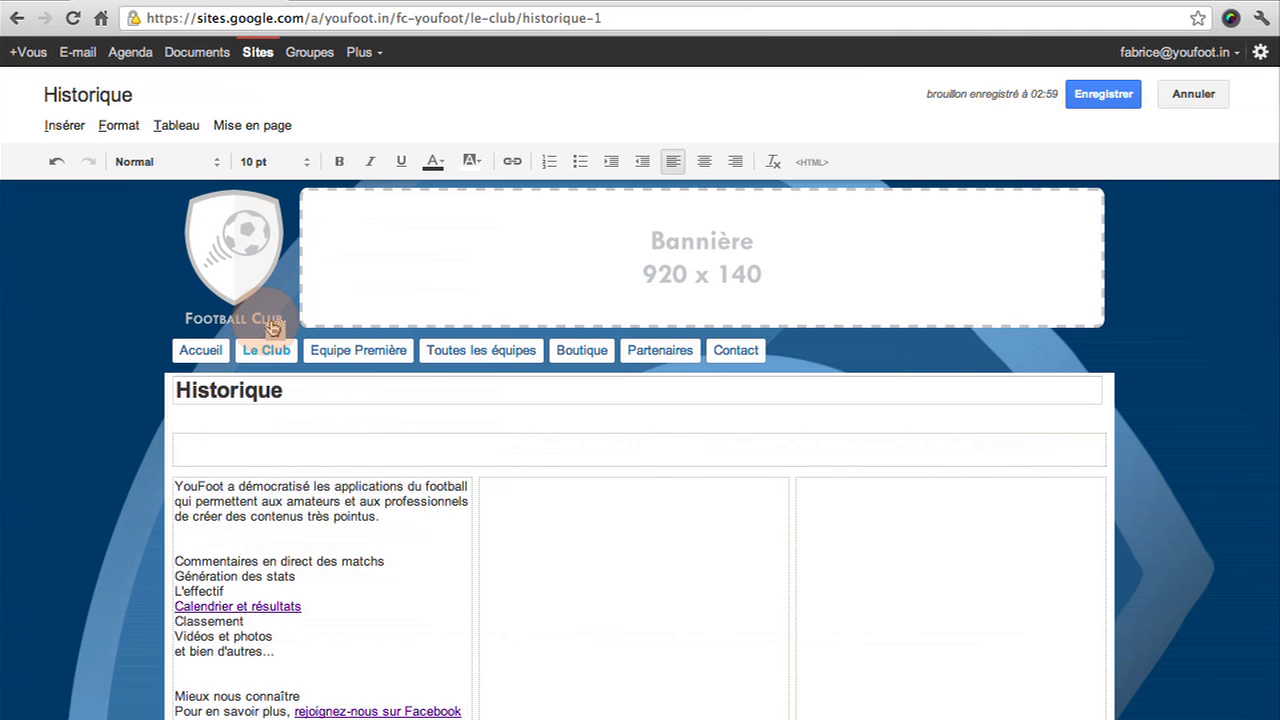
{"action": "left_click", "coordinate": [213, 463]}
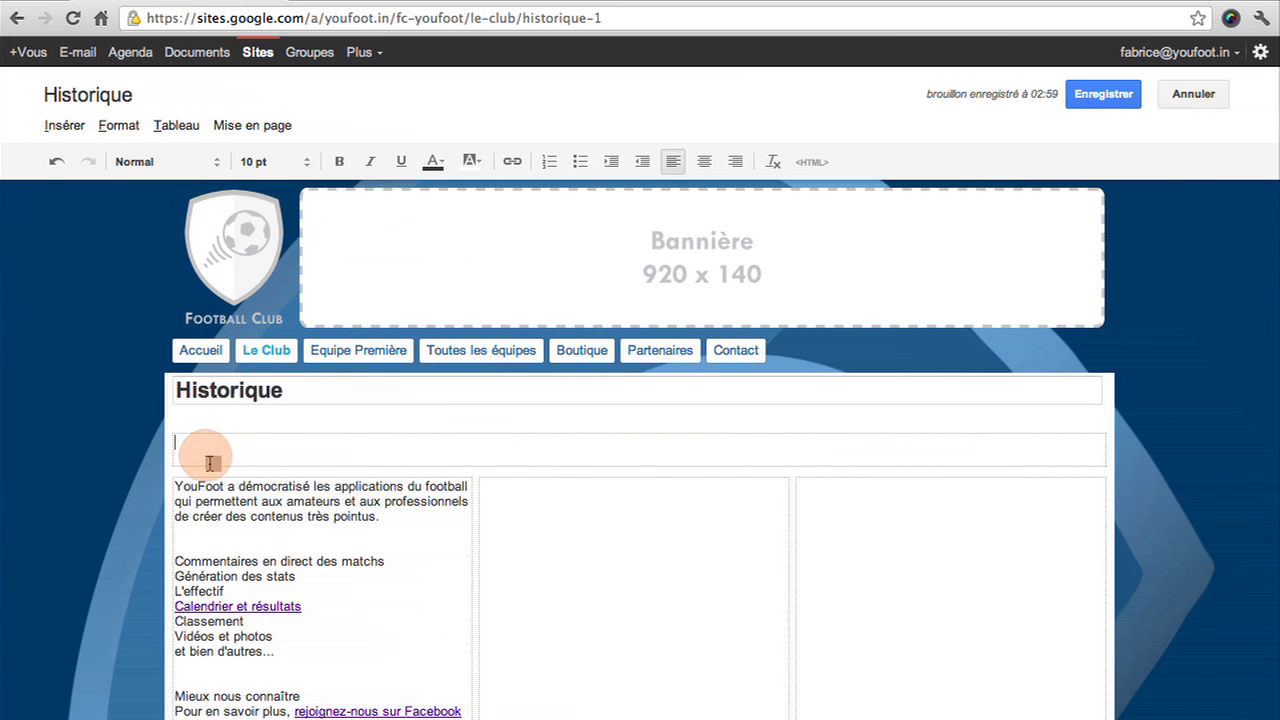
{"action": "key", "text": "Return"}
{"action": "key", "text": "Return"}
{"action": "key", "text": "Return"}
{"action": "key", "text": "Return"}
{"action": "key", "text": "Return"}
{"action": "key", "text": "Return"}
{"action": "key", "text": "Return"}
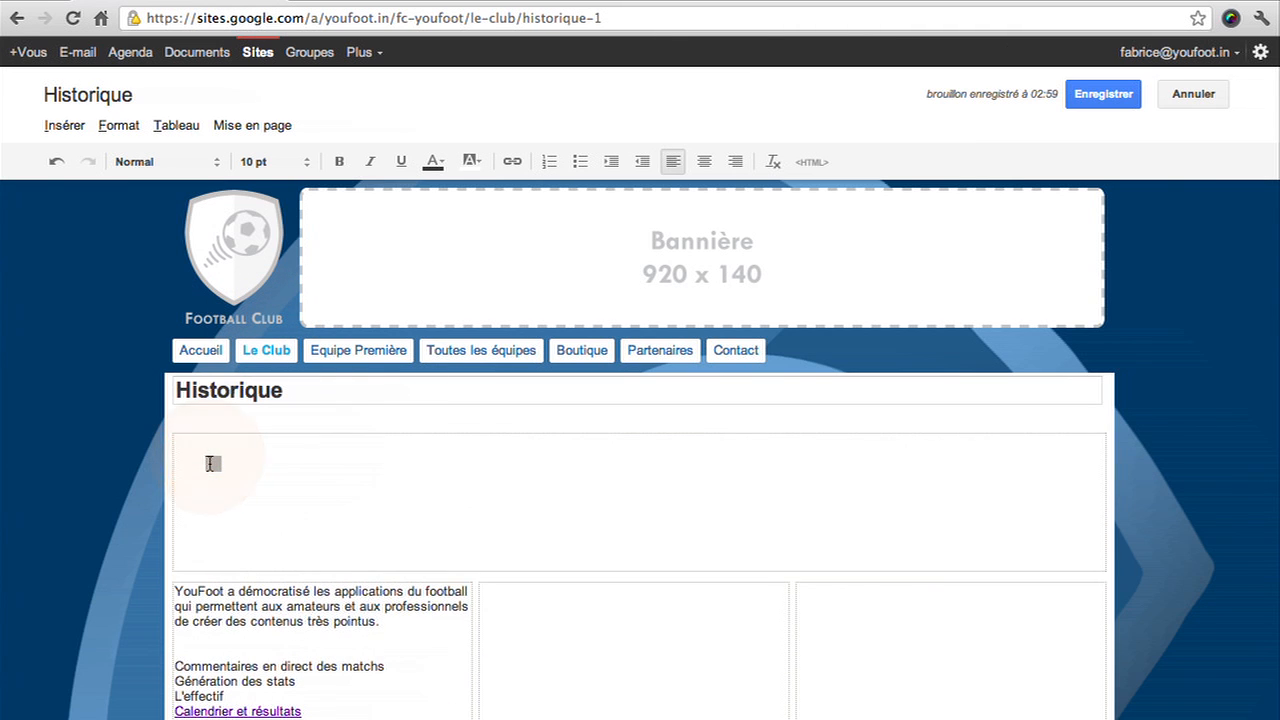
Step: Delete the blank lines from the full-width section and set the page layout back to "Une colonne (simple)"
{"action": "key", "text": "BackSpace"}
{"action": "key", "text": "BackSpace"}
{"action": "key", "text": "BackSpace"}
{"action": "key", "text": "BackSpace"}
{"action": "key", "text": "BackSpace"}
{"action": "key", "text": "BackSpace"}
{"action": "key", "text": "BackSpace"}
{"action": "left_click", "coordinate": [253, 125]}
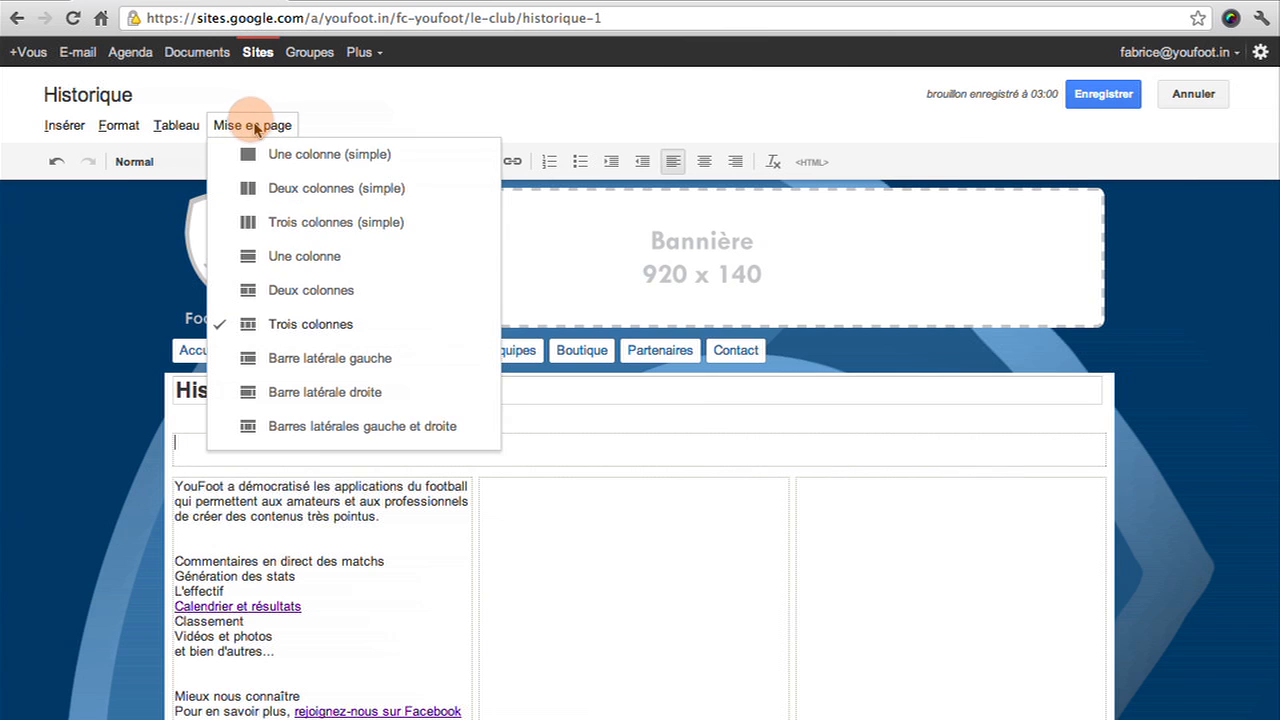
{"action": "left_click", "coordinate": [262, 156]}
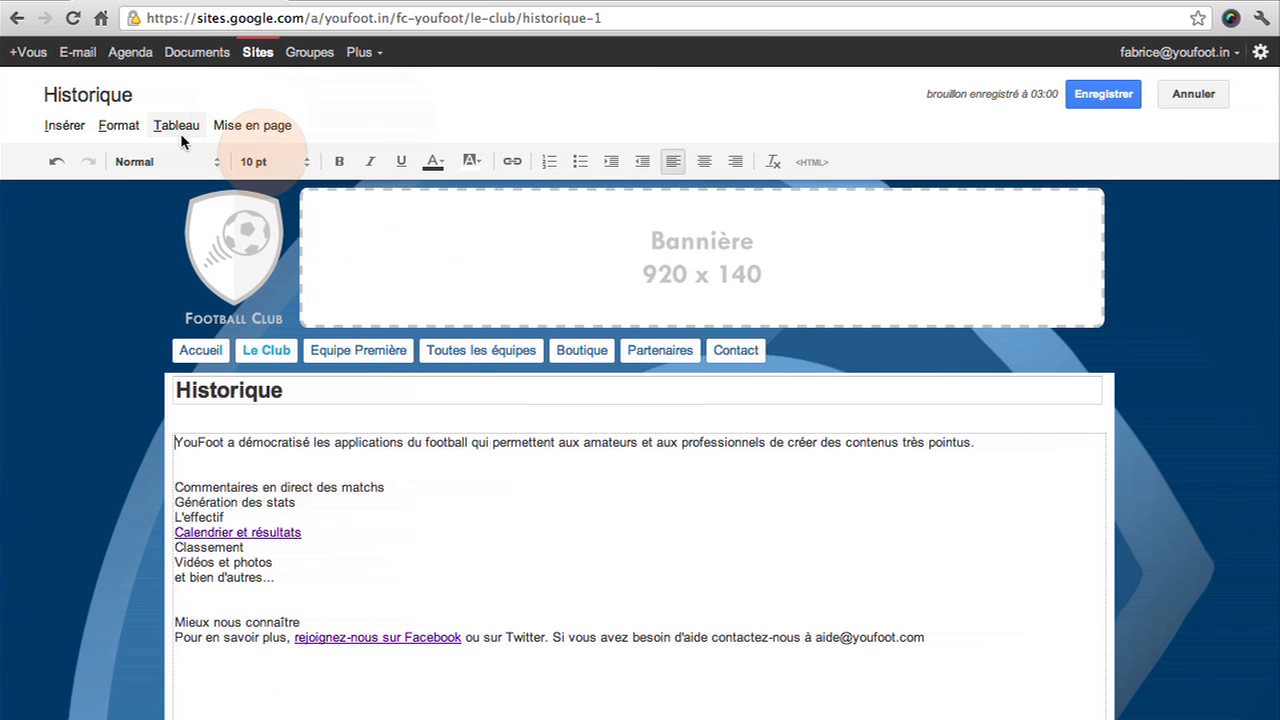
Step: Insert a table with three columns and two rows below the last paragraph of the page
{"action": "left_click", "coordinate": [192, 675]}
{"action": "left_click", "coordinate": [174, 124]}
{"action": "mouse_move", "coordinate": [237, 157]}
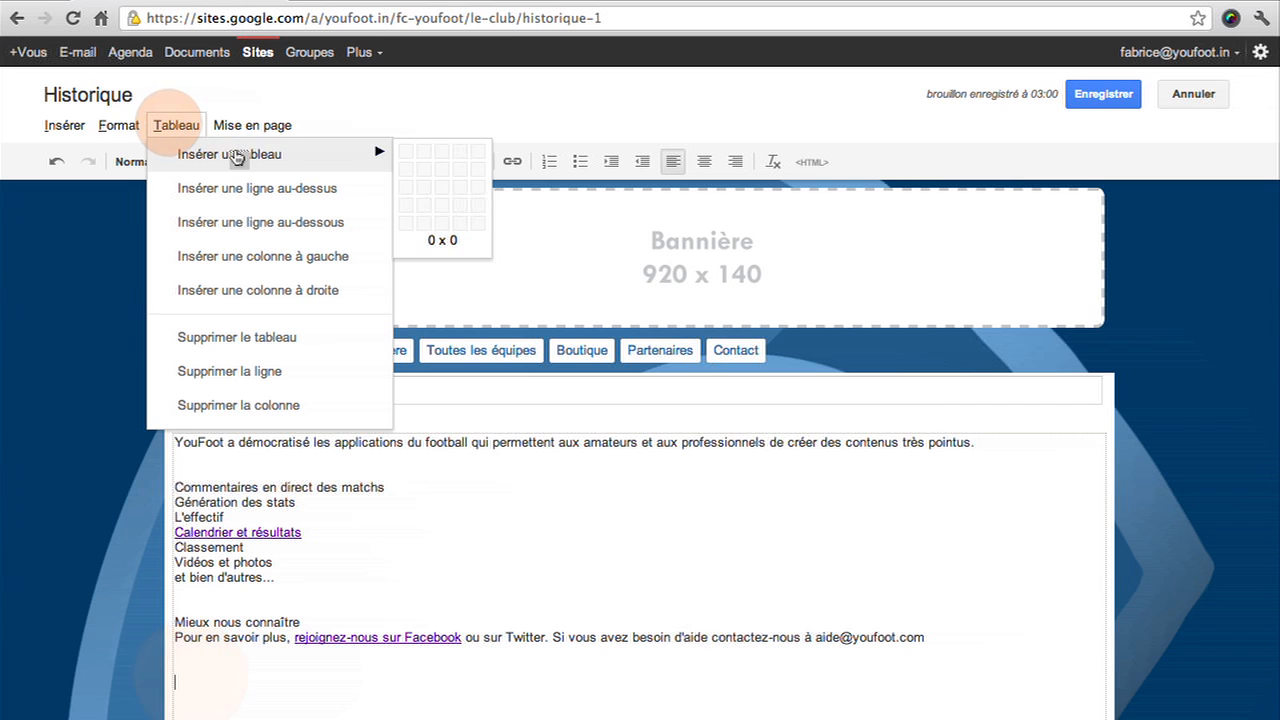
{"action": "left_click", "coordinate": [442, 171]}
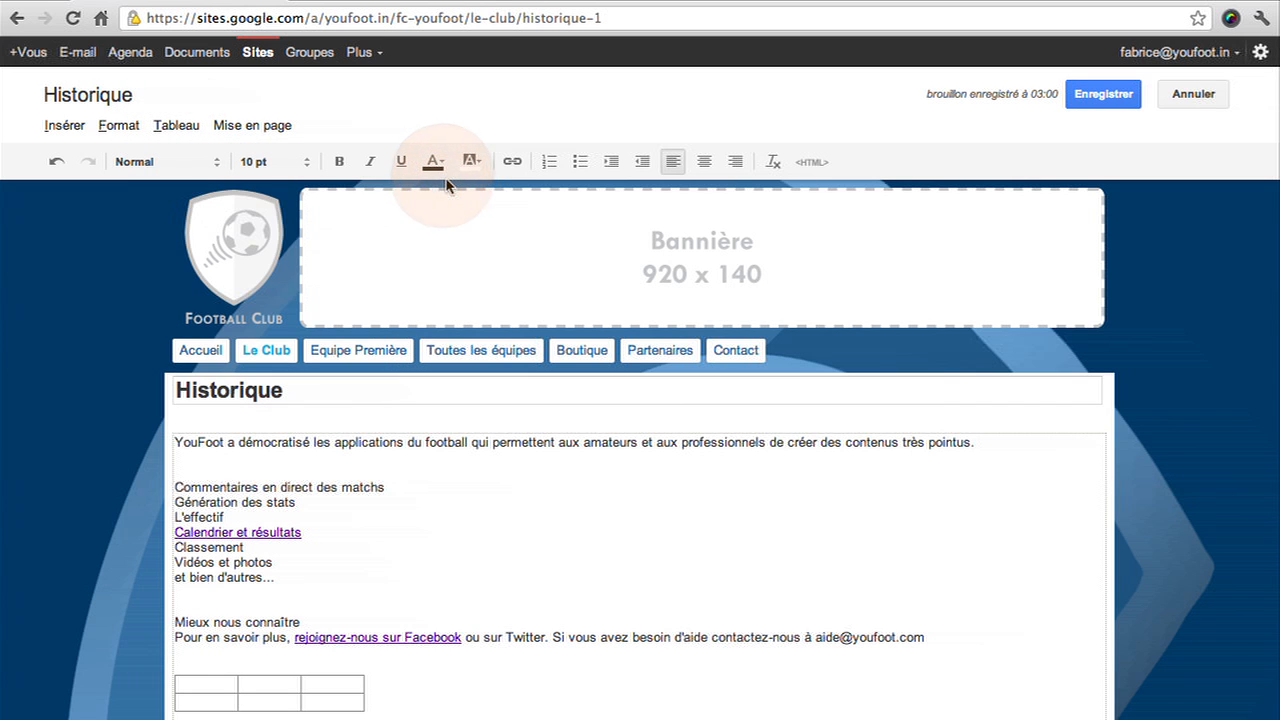
{"action": "scroll", "coordinate": [180, 470], "scroll_direction": "down", "scroll_amount": 3}
{"action": "left_click", "coordinate": [210, 456]}
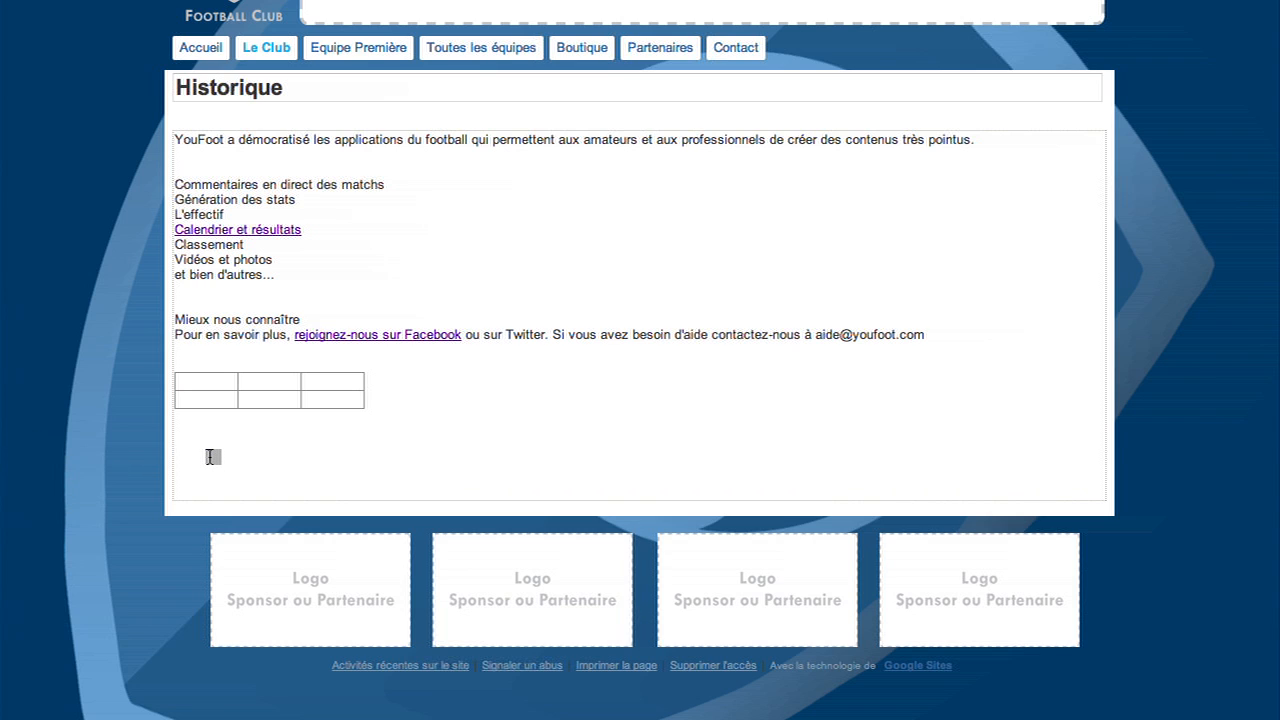
{"action": "type", "text": "Colonne 1\tColonne 2\tColonne 3 Ligne 1\taaaaaa\t123 Ligne 2\tbbbbb\t456 Ligne 3\tcccccc\t789"}
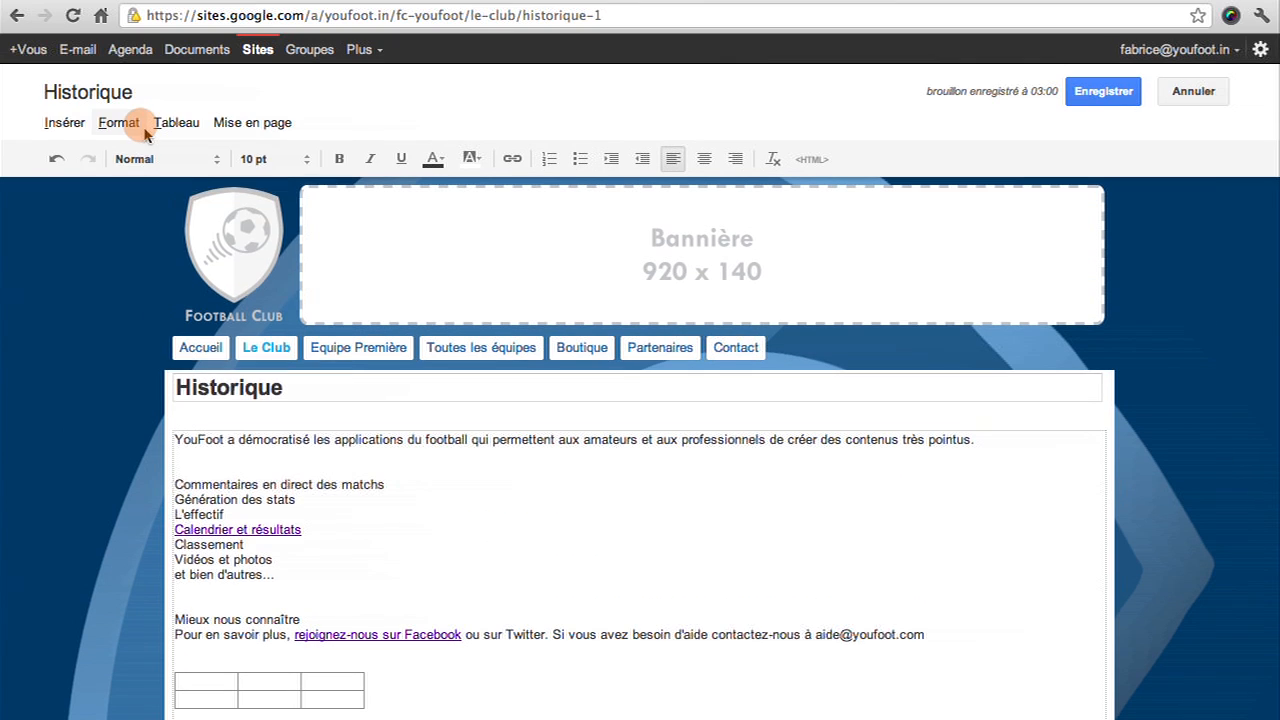
{"action": "left_click", "coordinate": [119, 123]}
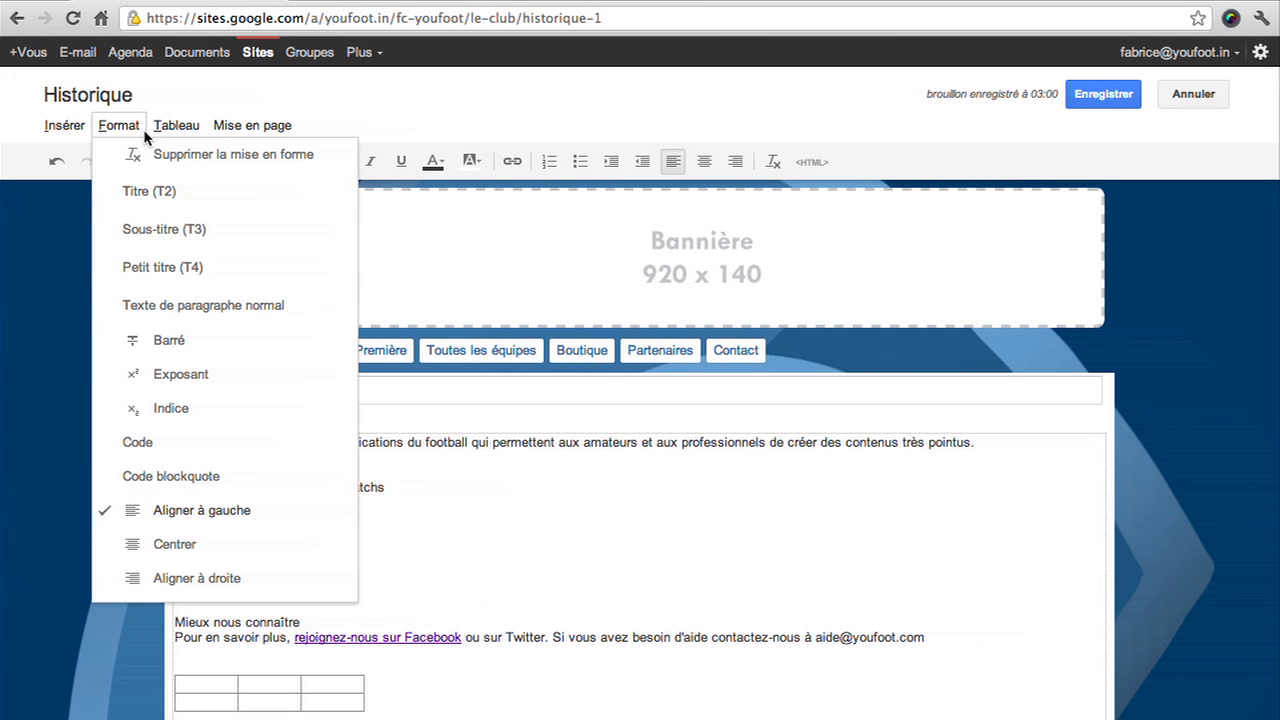
{"action": "left_click", "coordinate": [125, 125]}
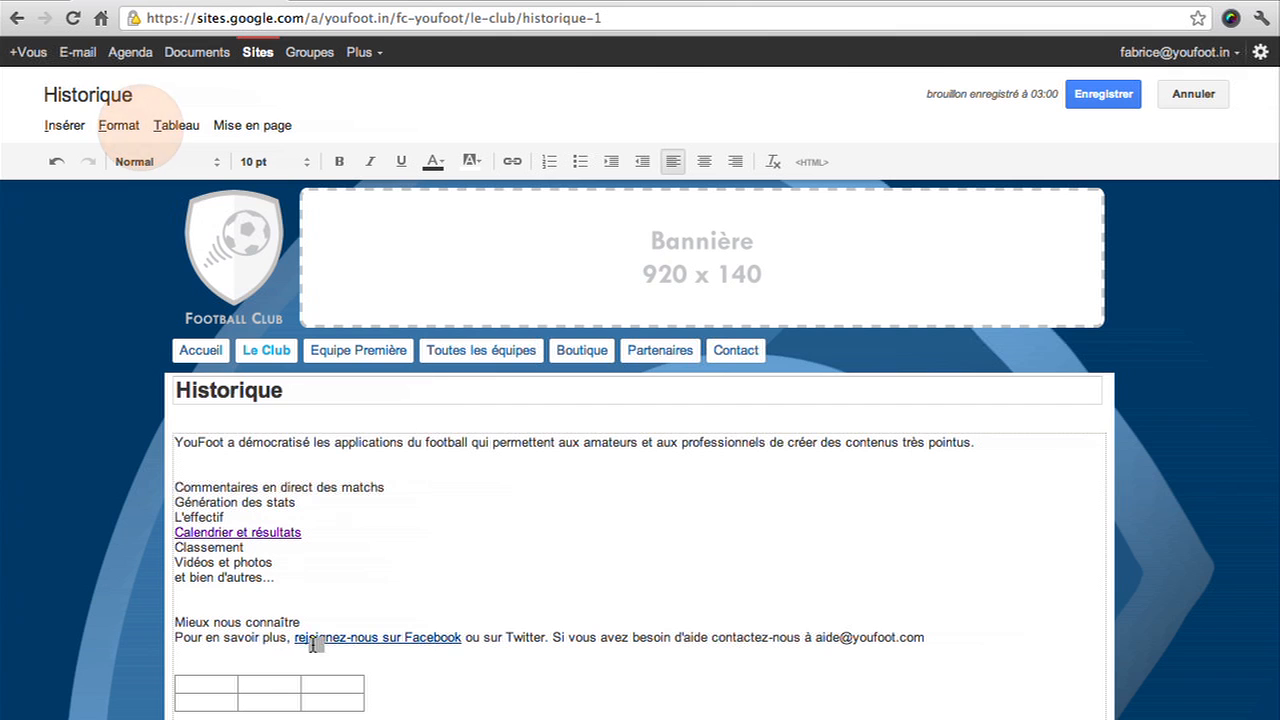
Step: Format the line "Mieux nous connaître" as Titre (T2)
{"action": "left_click_drag", "start_coordinate": [300, 622], "coordinate": [146, 623]}
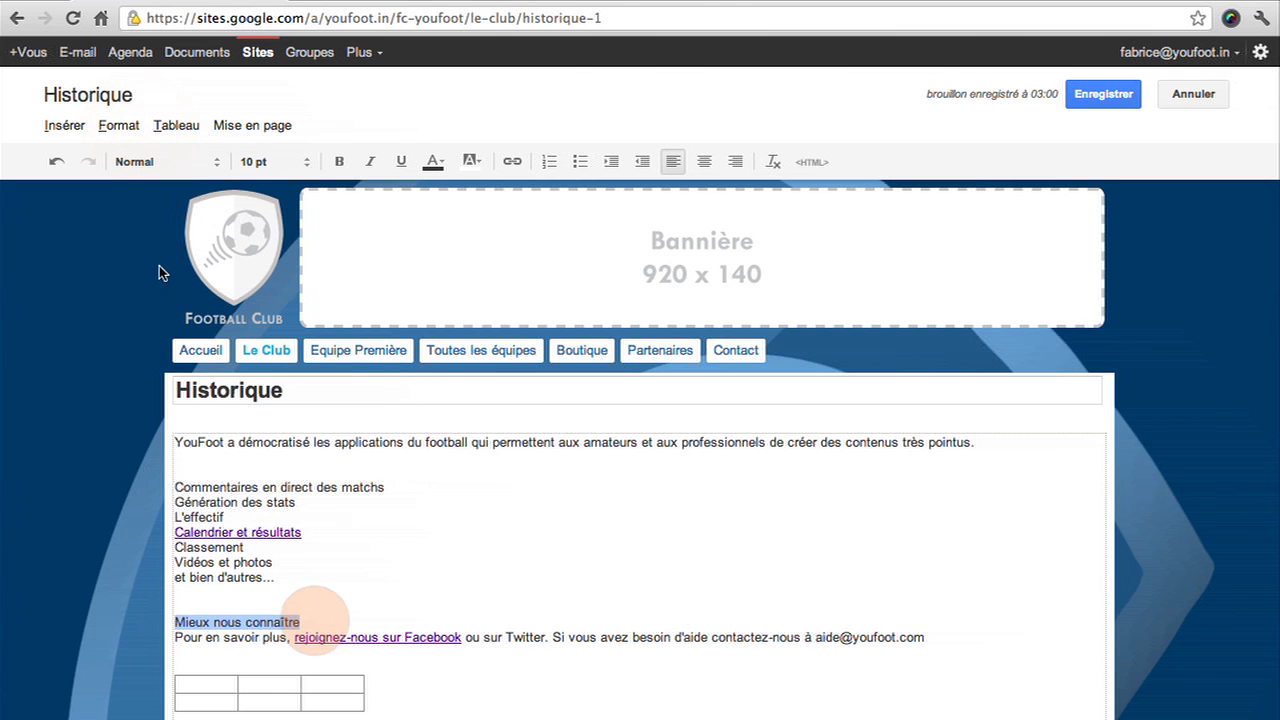
{"action": "left_click", "coordinate": [118, 125]}
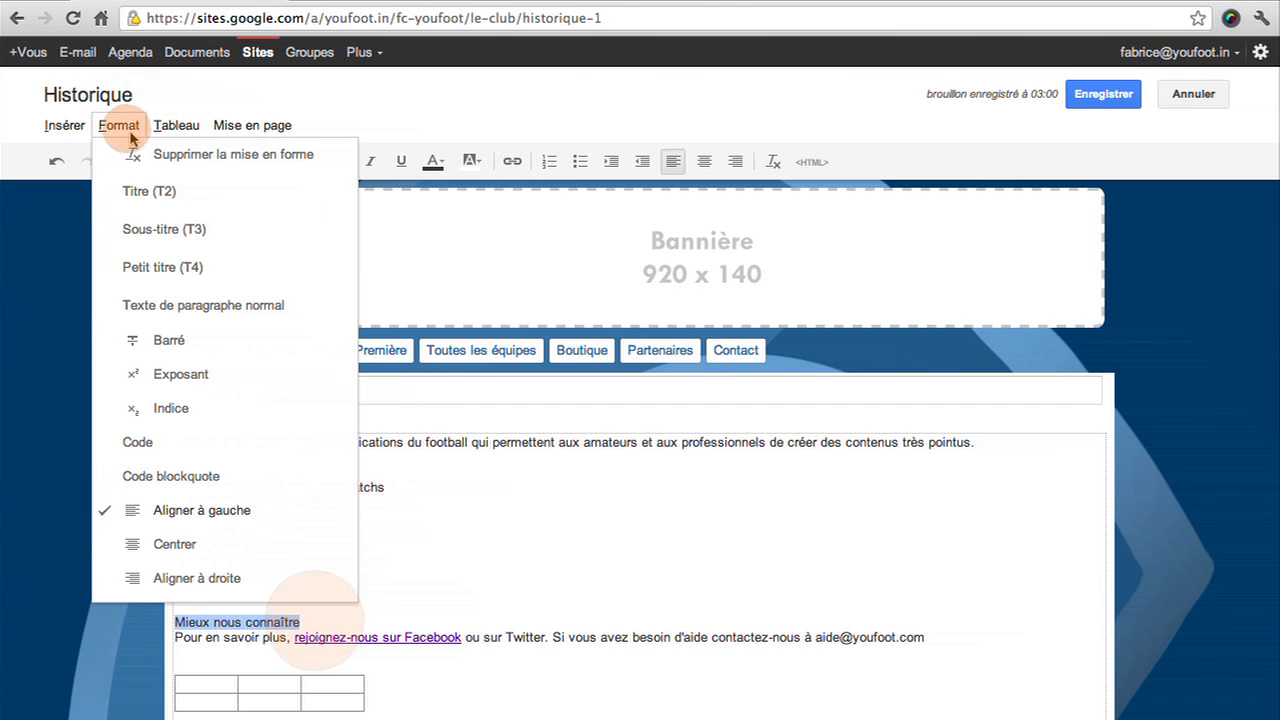
{"action": "left_click", "coordinate": [142, 206]}
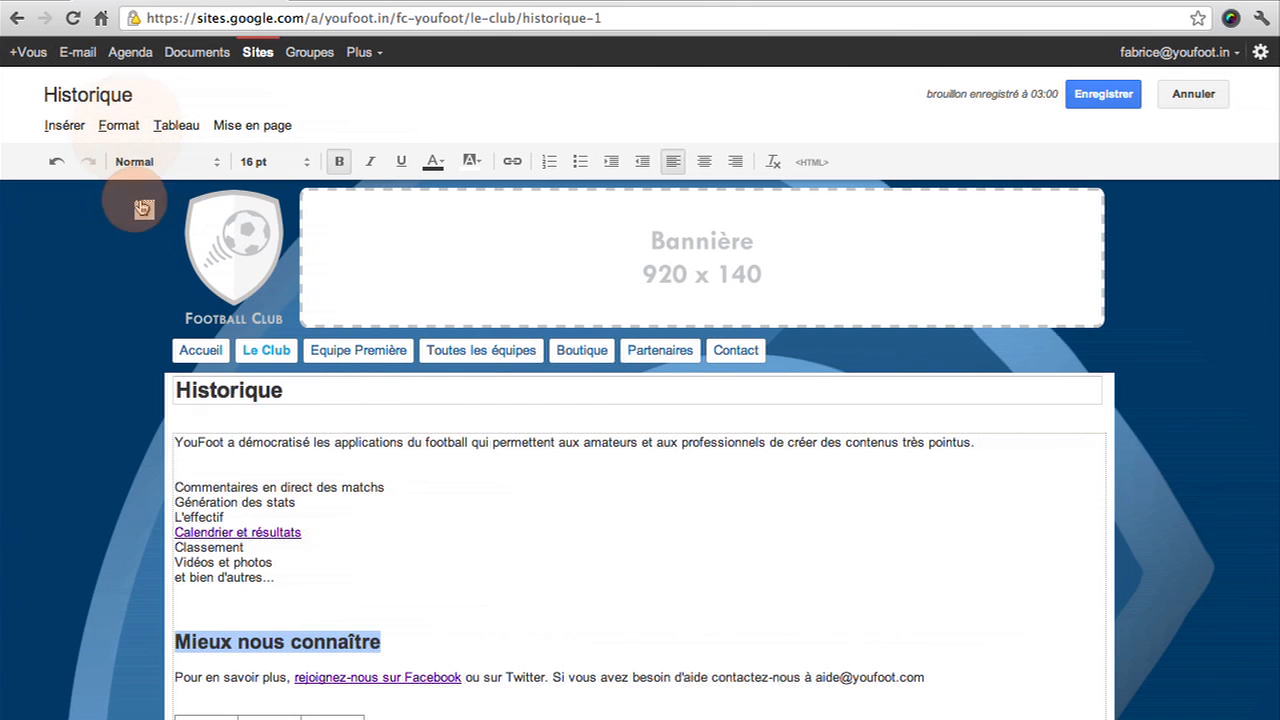
Step: Add the line "Qu'est-ce que YouFoot?" above the first paragraph and format it as Titre (T2)
{"action": "left_click", "coordinate": [179, 444]}
{"action": "key", "text": "Return"}
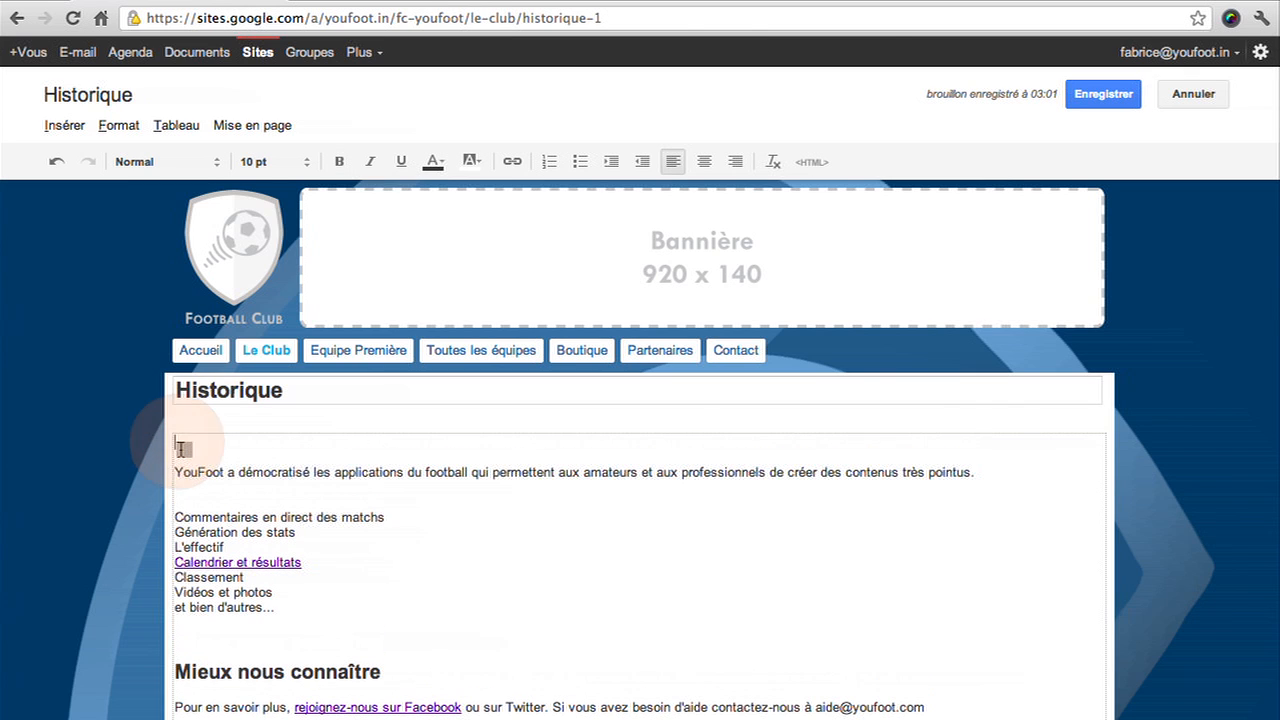
{"action": "type", "text": "Qu'est-ce que YouFoot"}
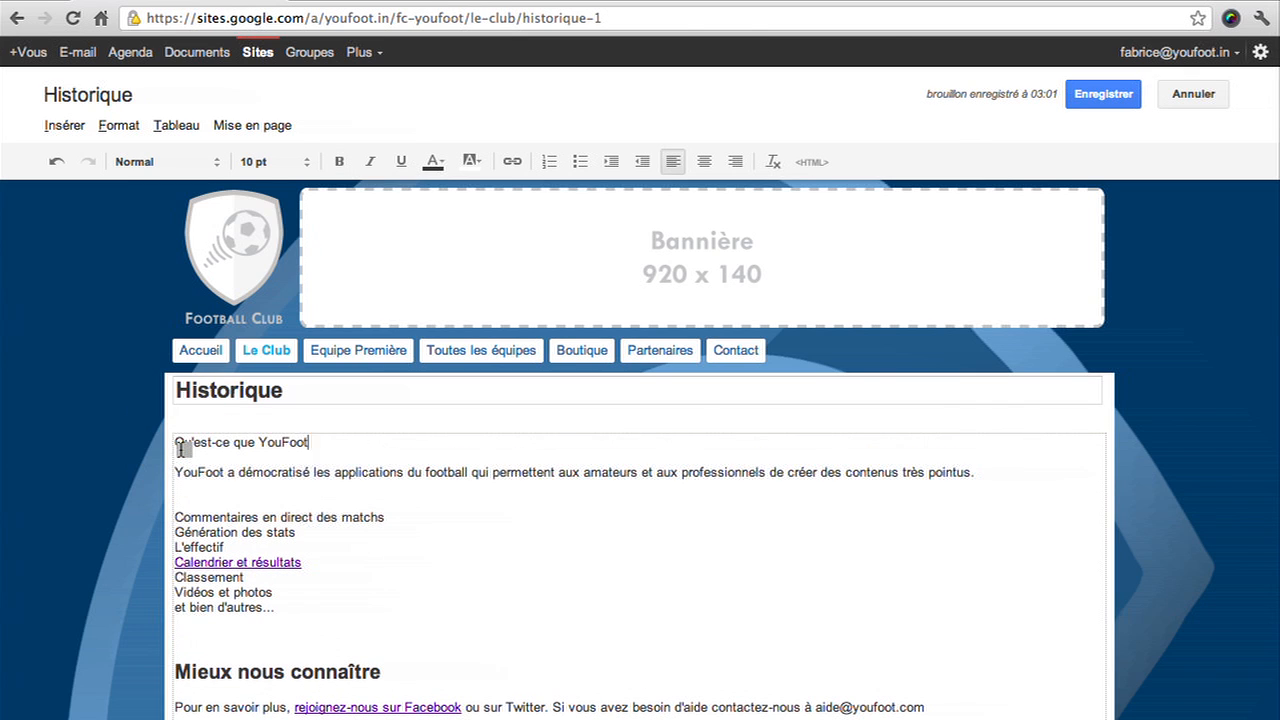
{"action": "type", "text": "?"}
{"action": "triple_click", "coordinate": [327, 442]}
{"action": "left_click", "coordinate": [119, 125]}
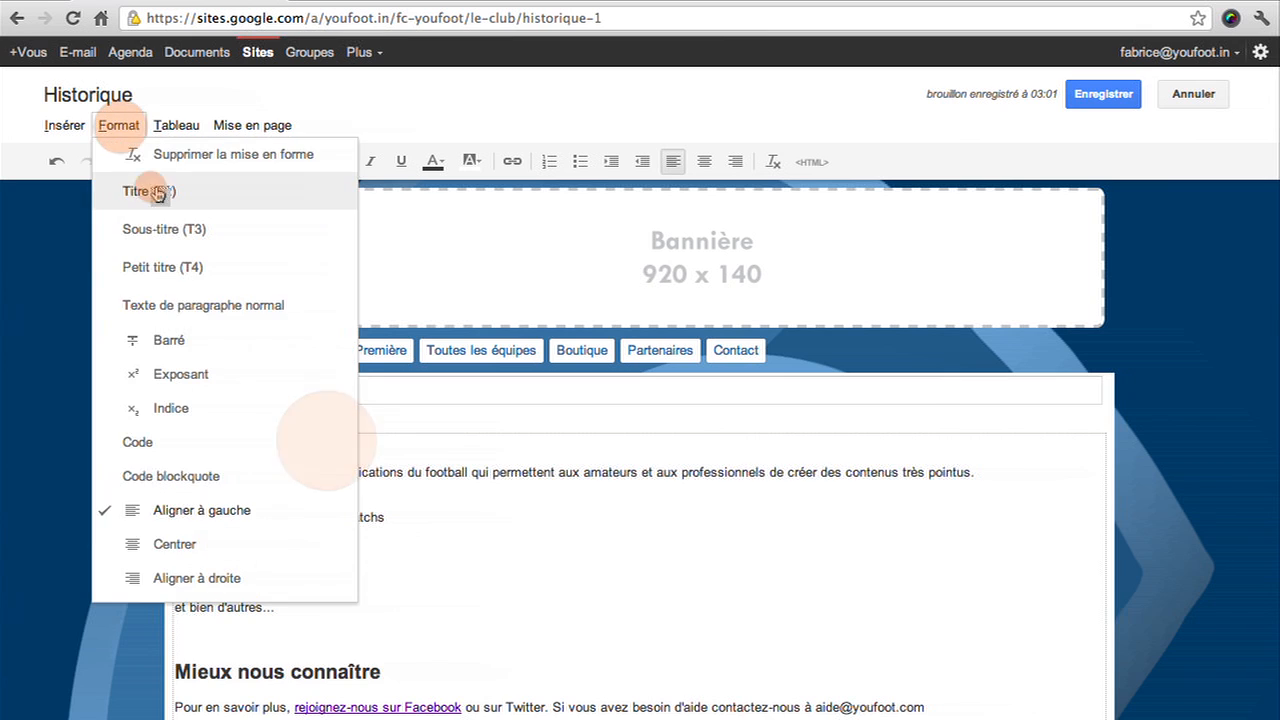
{"action": "left_click", "coordinate": [158, 194]}
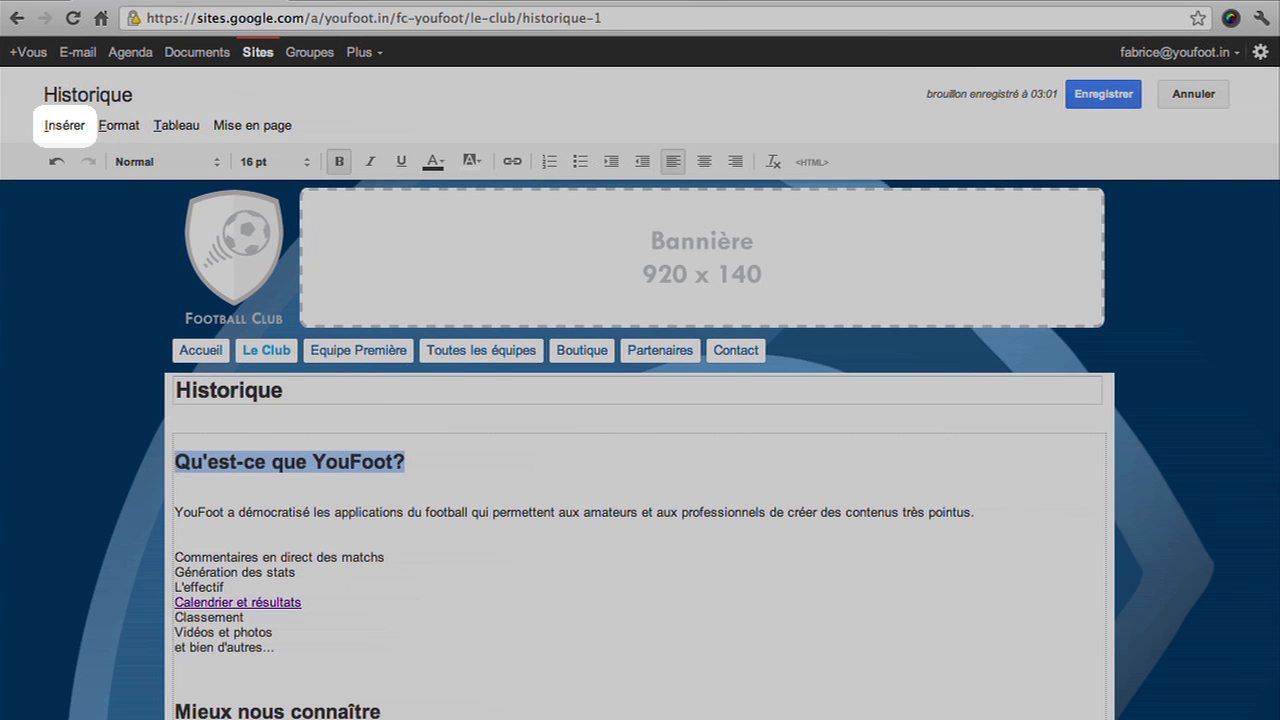
Step: Insert the already imported match score image below the line "et bien d'autres…"
{"action": "left_click", "coordinate": [240, 588]}
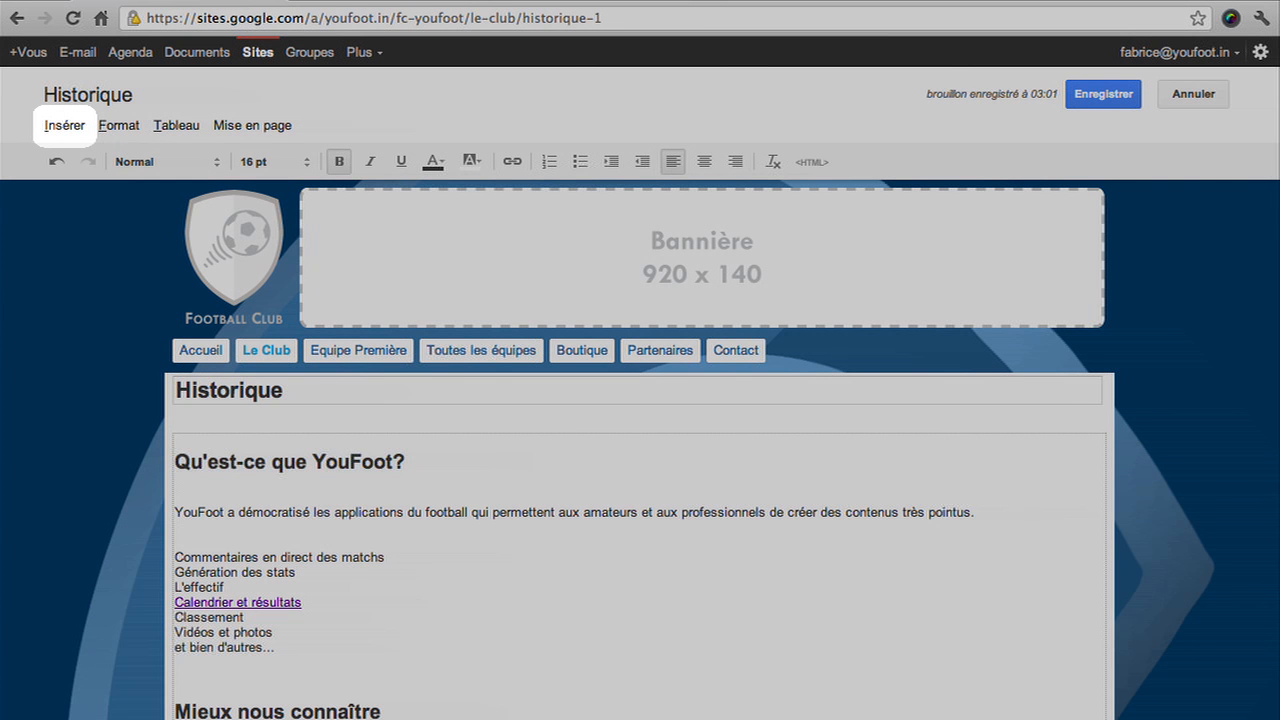
{"action": "left_click", "coordinate": [64, 126]}
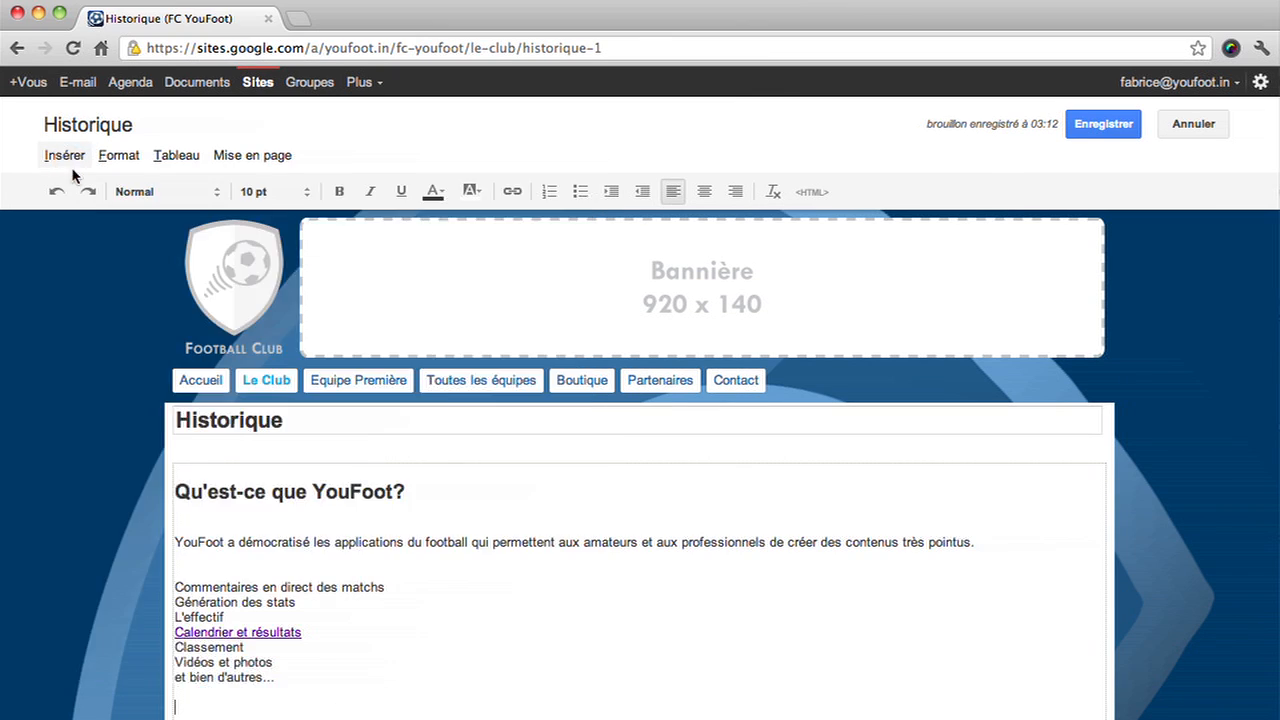
{"action": "left_click", "coordinate": [64, 125]}
{"action": "left_click", "coordinate": [114, 218]}
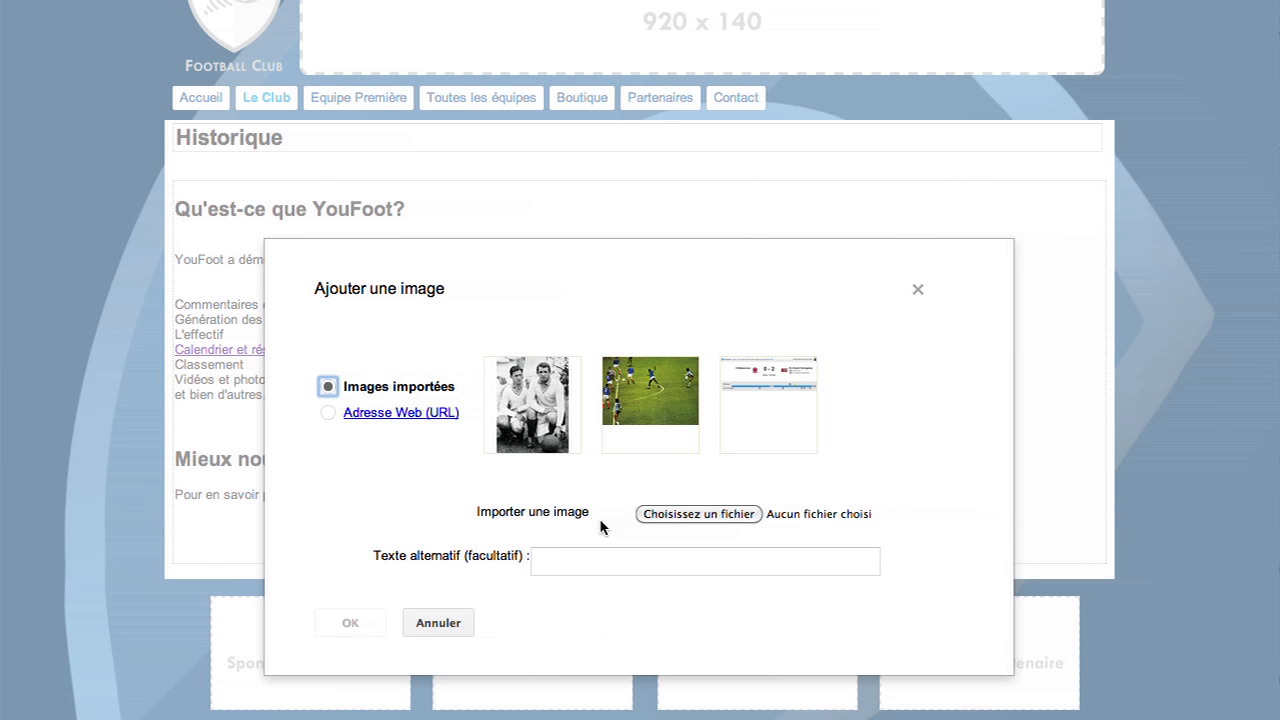
{"action": "left_click", "coordinate": [769, 406]}
{"action": "left_click", "coordinate": [349, 622]}
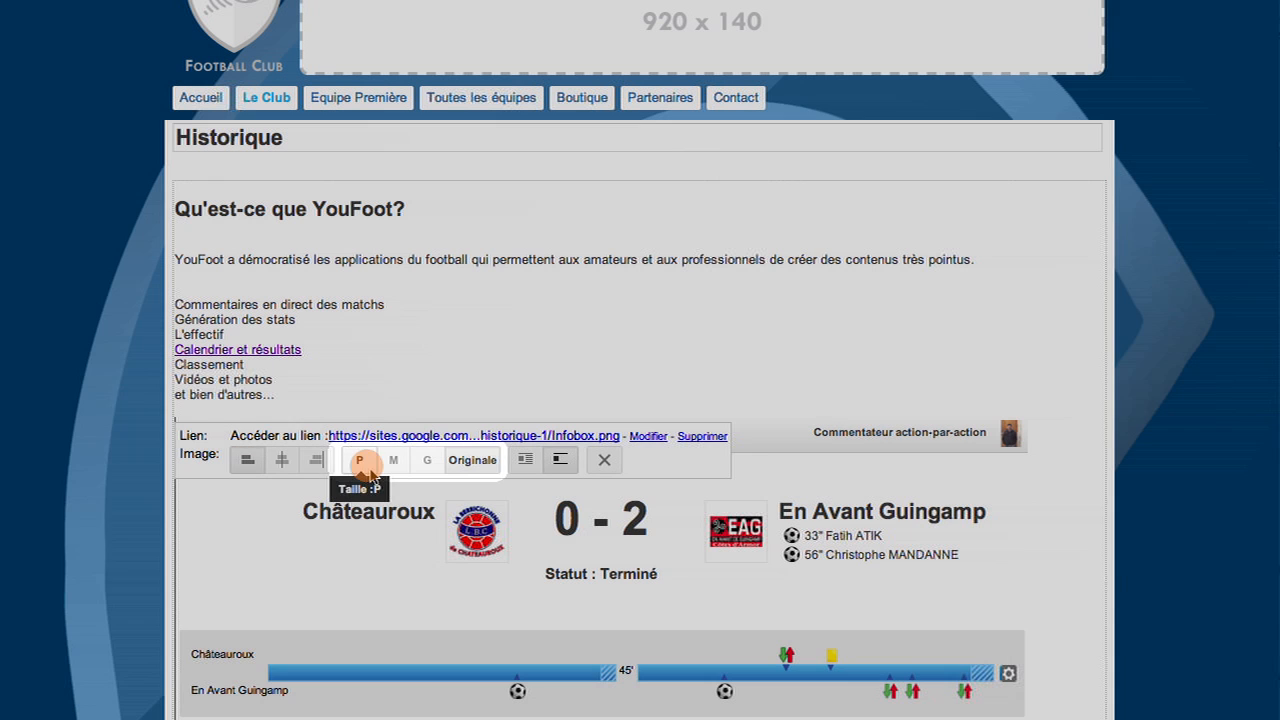
Step: Try the match image in sizes P, M, G and Originale, settle on M, and turn on text wrapping around it
{"action": "left_click", "coordinate": [364, 460]}
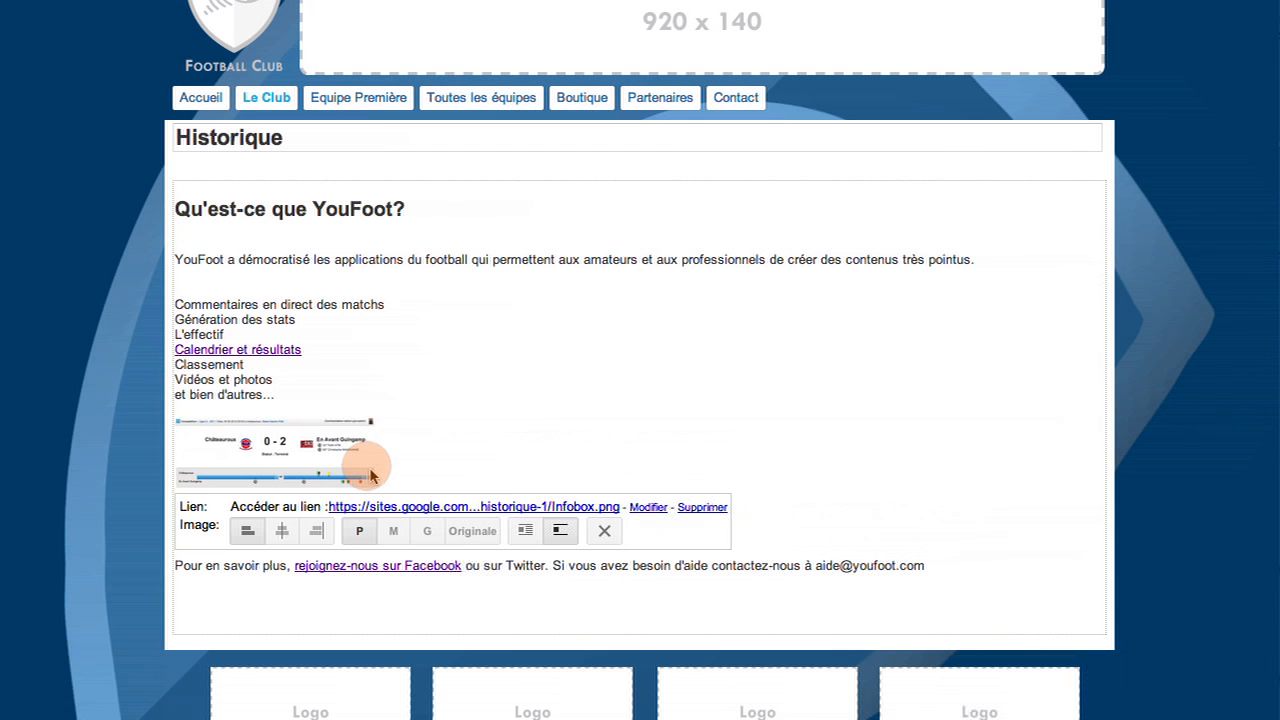
{"action": "left_click", "coordinate": [394, 533]}
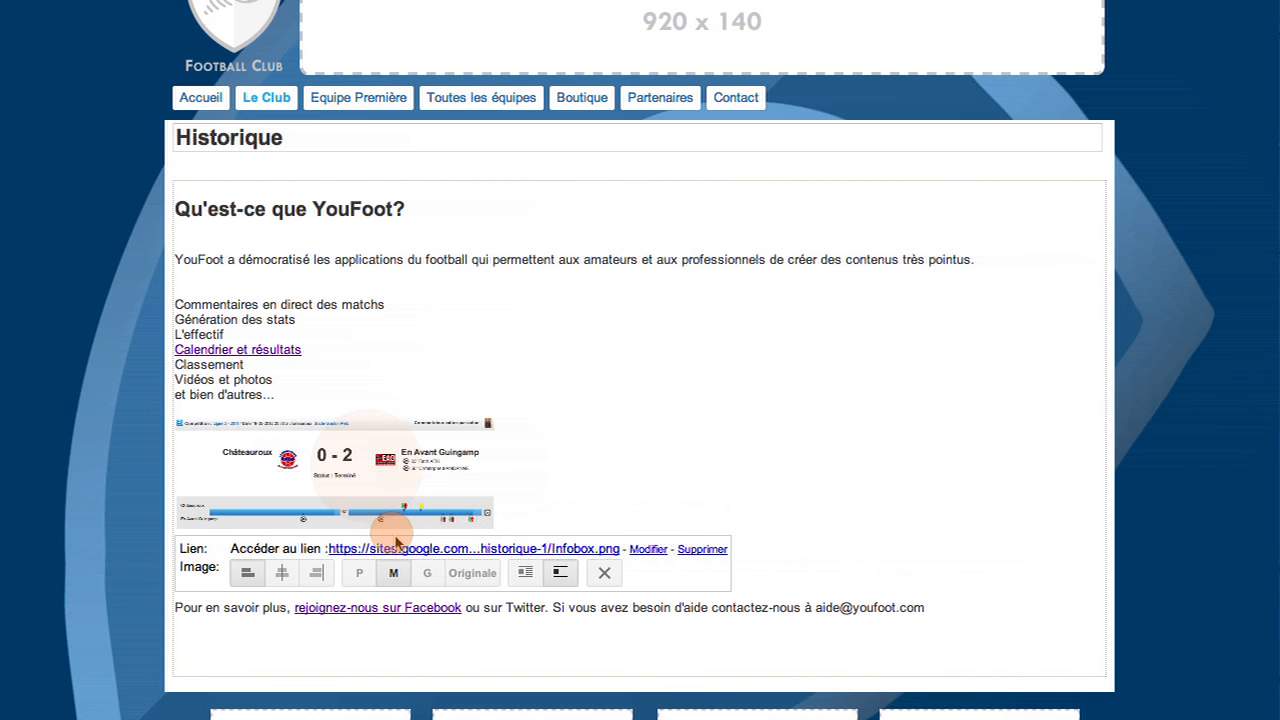
{"action": "left_click", "coordinate": [427, 572]}
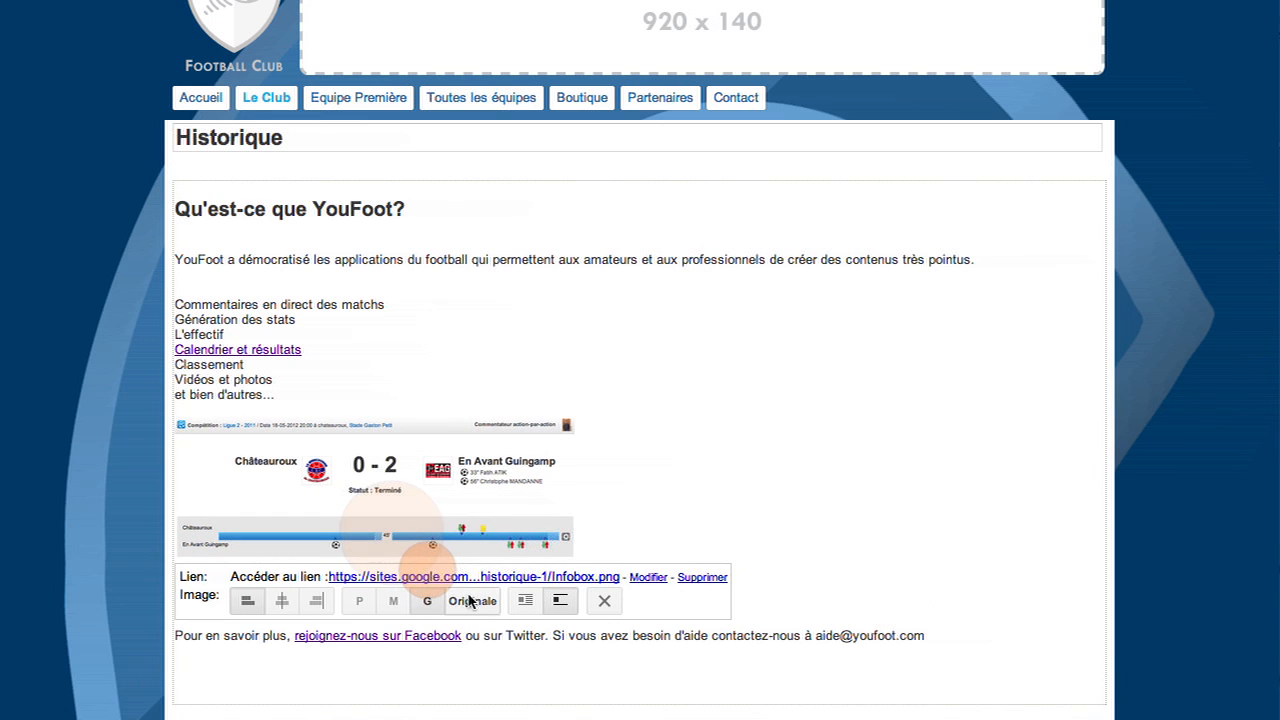
{"action": "left_click", "coordinate": [470, 600]}
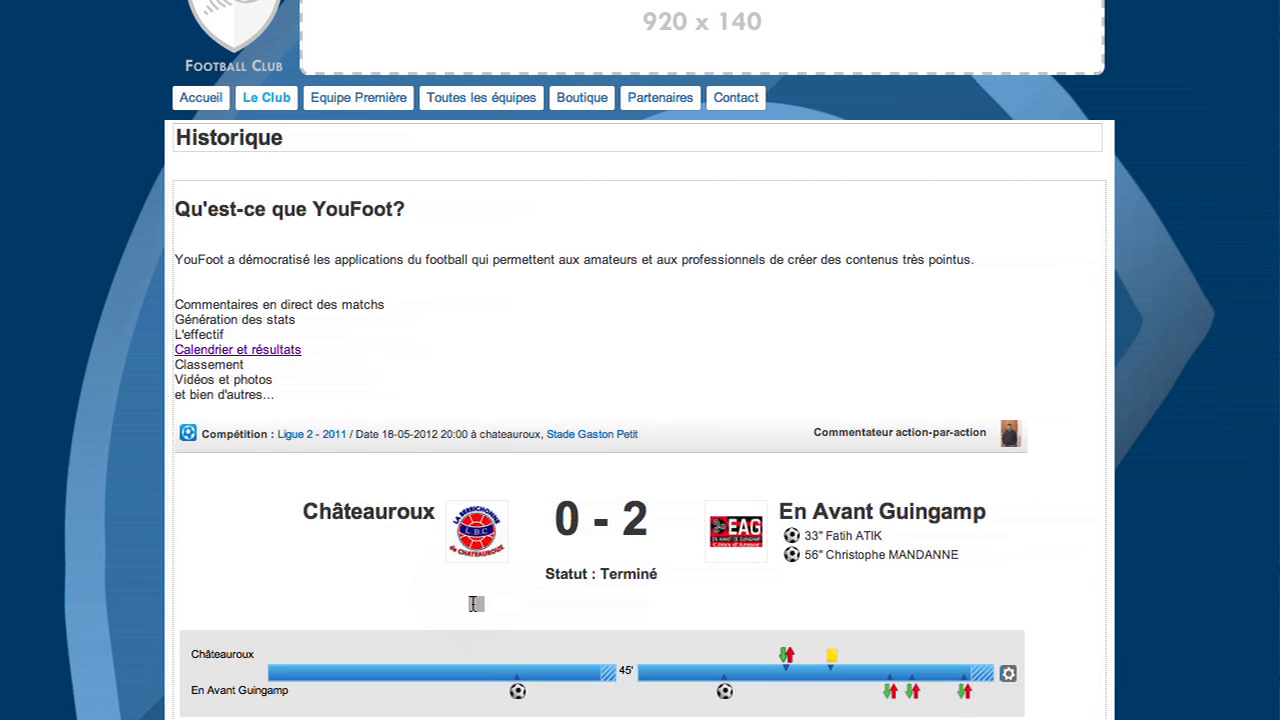
{"action": "scroll", "coordinate": [392, 660], "scroll_direction": "down", "scroll_amount": 2}
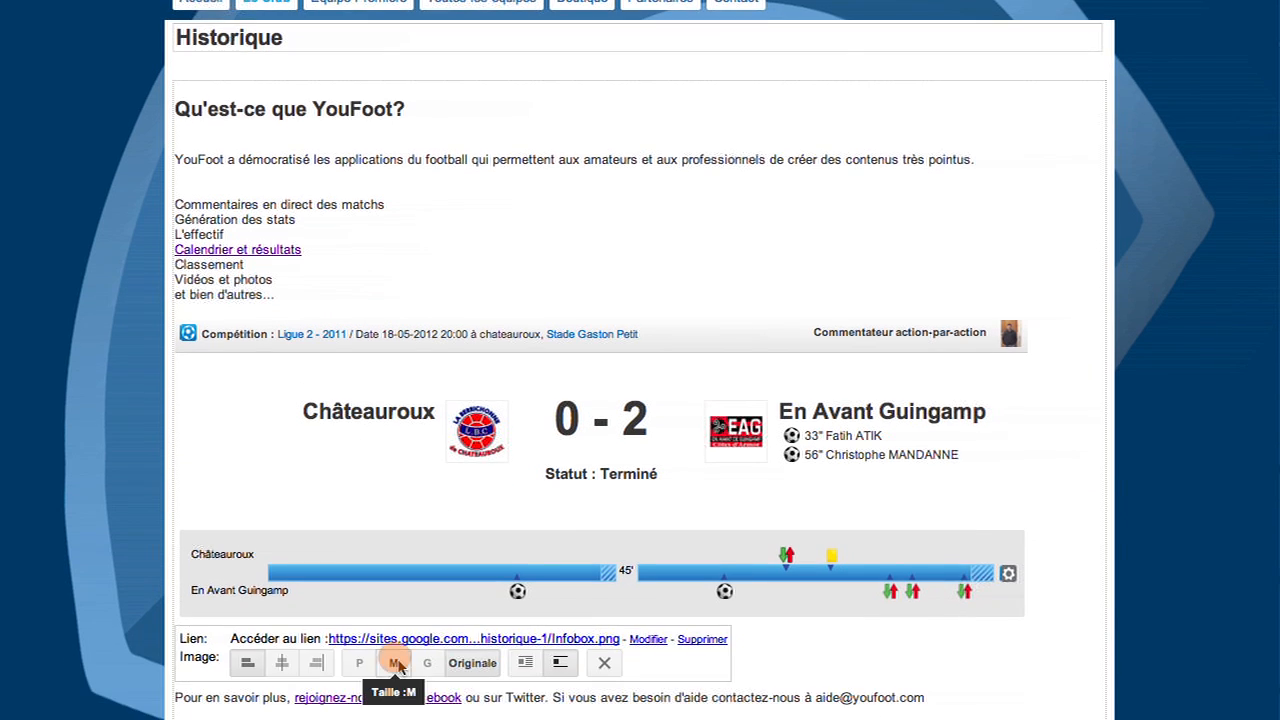
{"action": "left_click", "coordinate": [393, 665]}
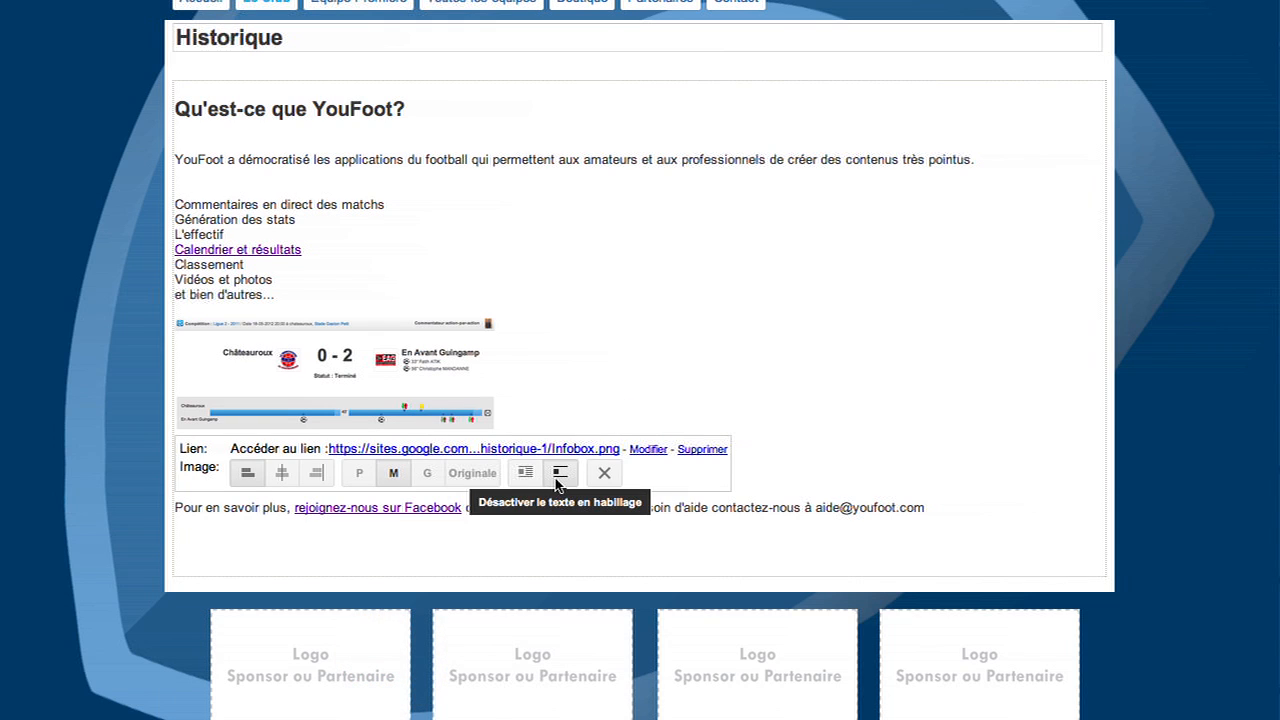
{"action": "left_click", "coordinate": [525, 473]}
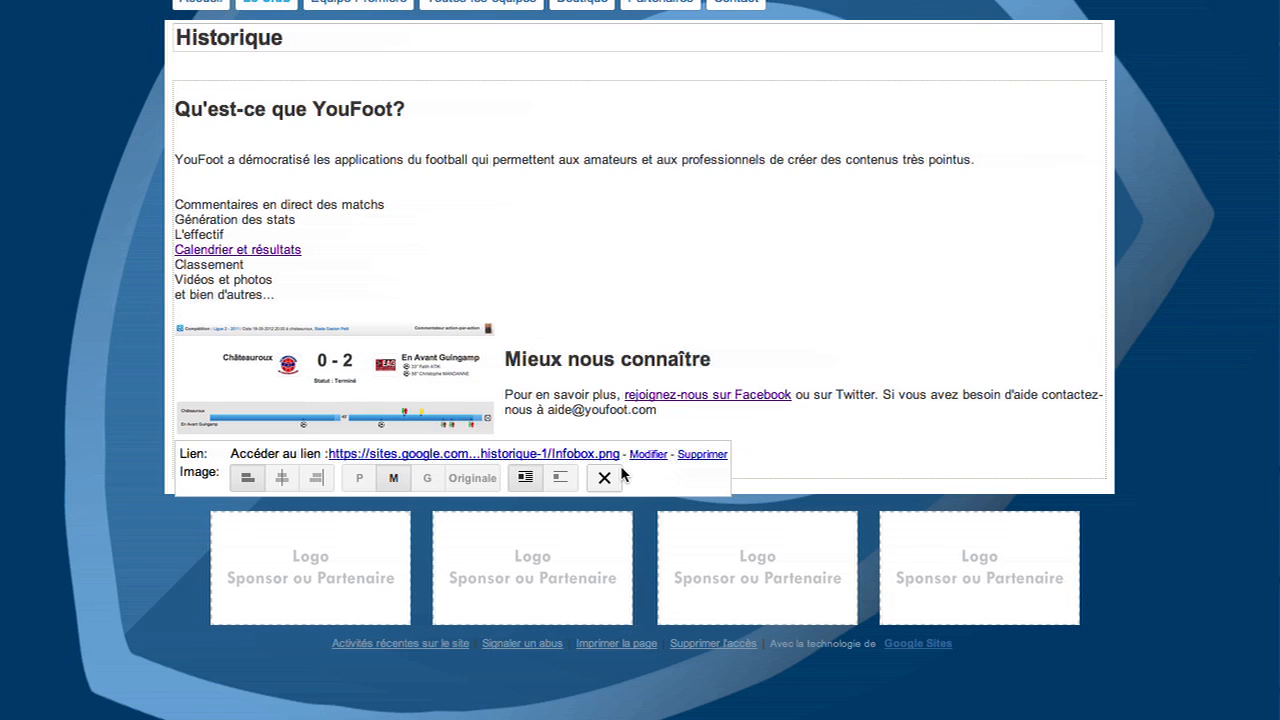
Step: Check the target of the match image's link, remove the link from the image, and save the page
{"action": "left_click", "coordinate": [588, 453]}
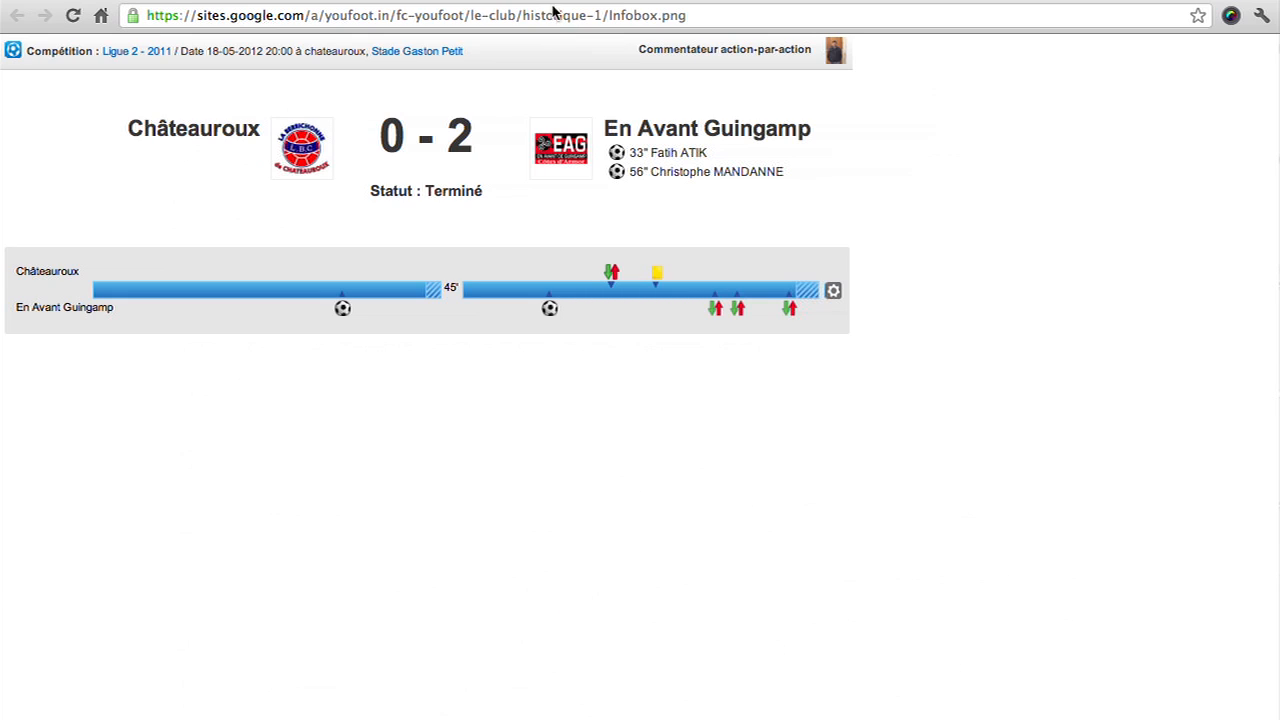
{"action": "left_click", "coordinate": [474, 1]}
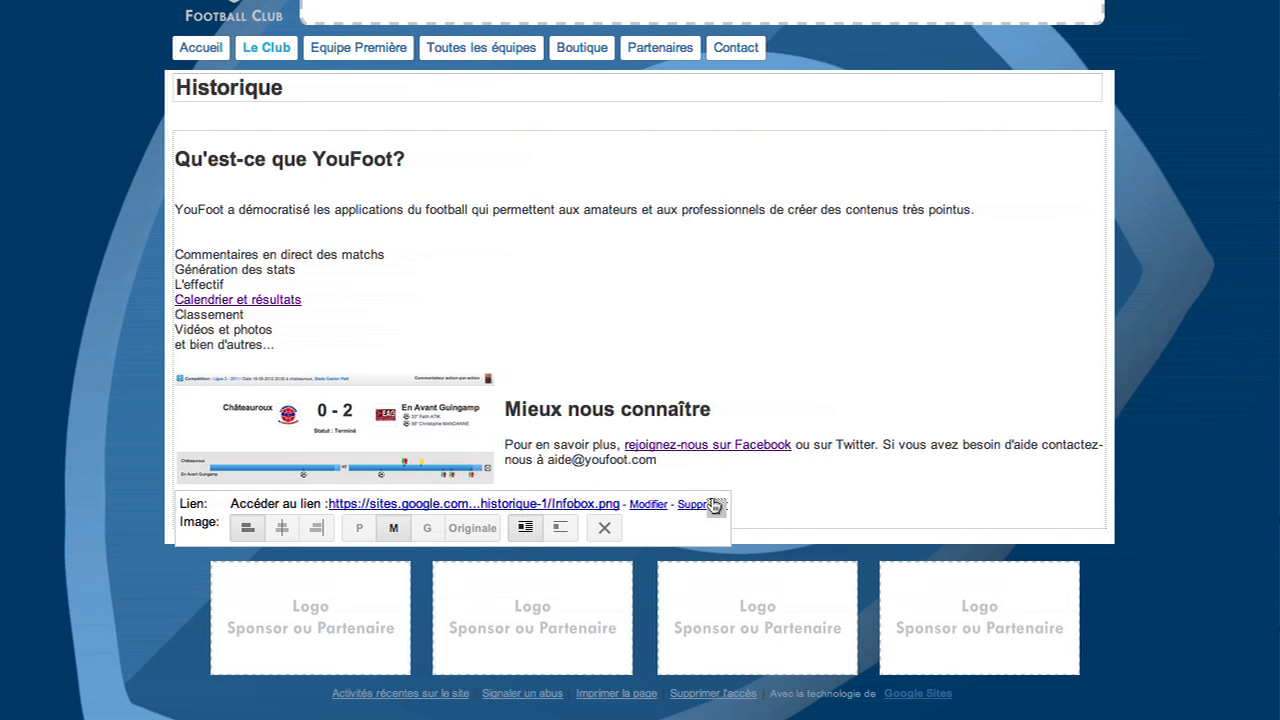
{"action": "left_click", "coordinate": [714, 505]}
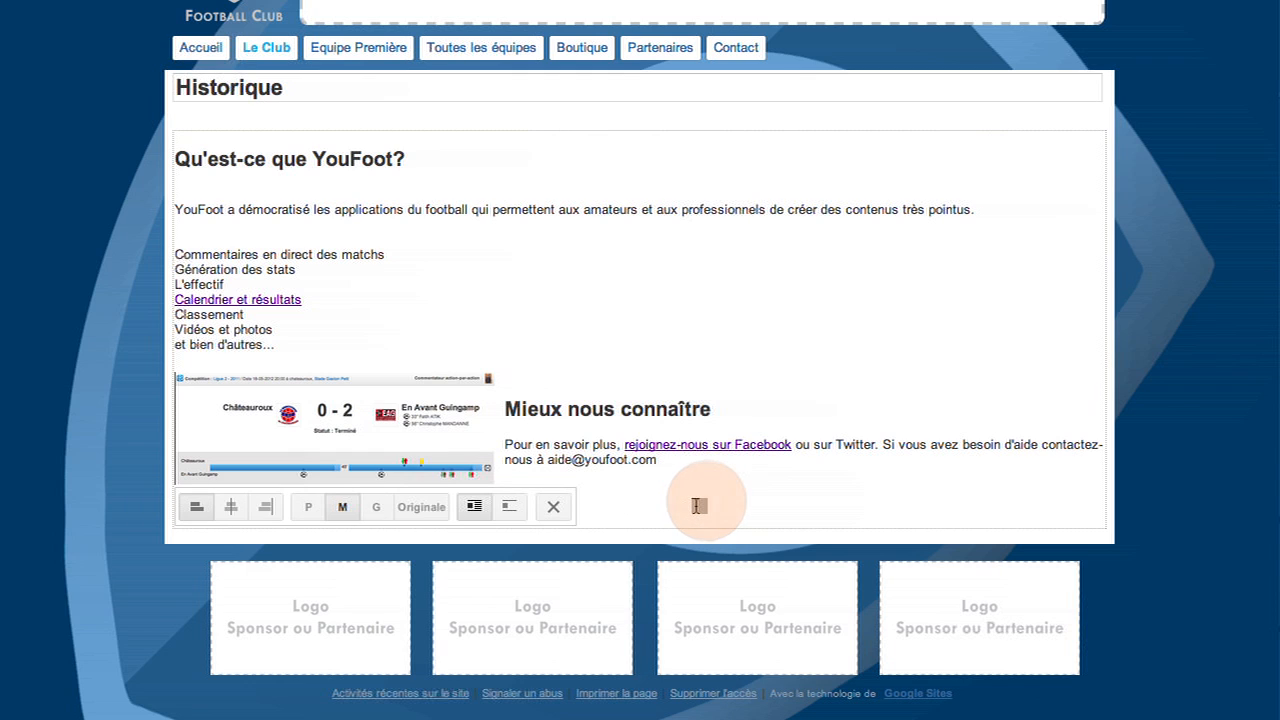
{"action": "left_click", "coordinate": [698, 506]}
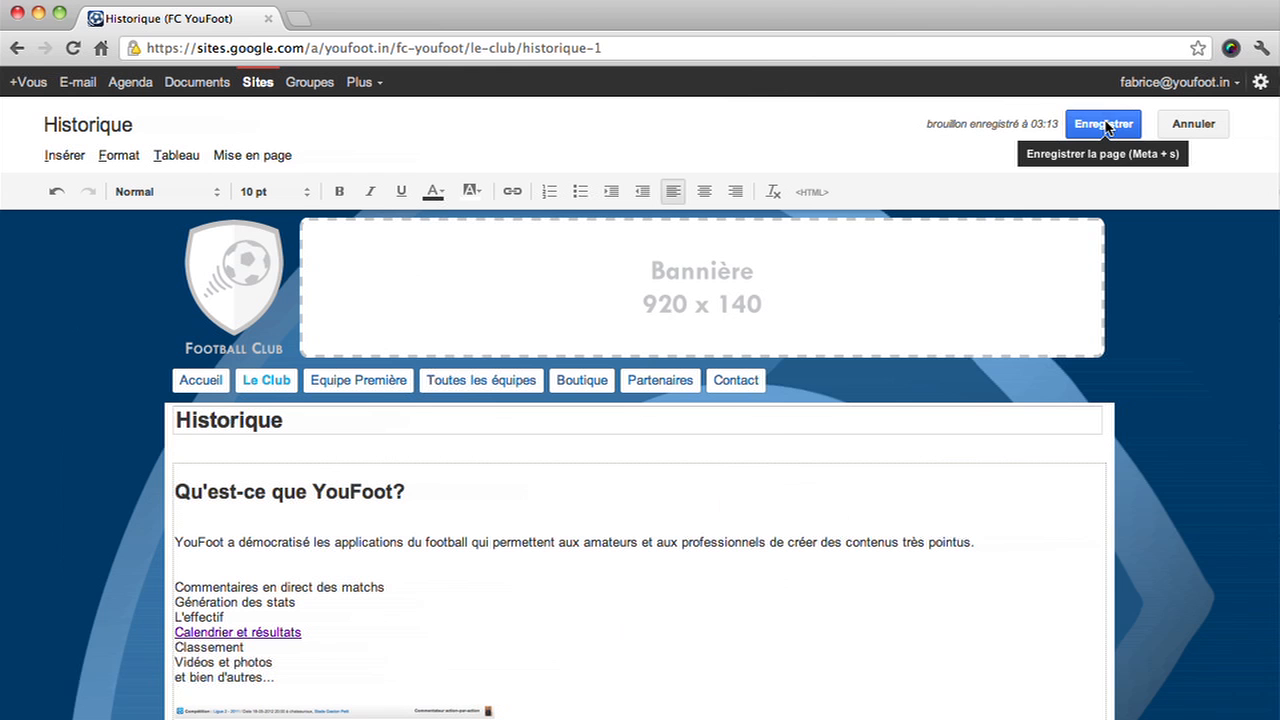
{"action": "left_click", "coordinate": [1100, 123]}
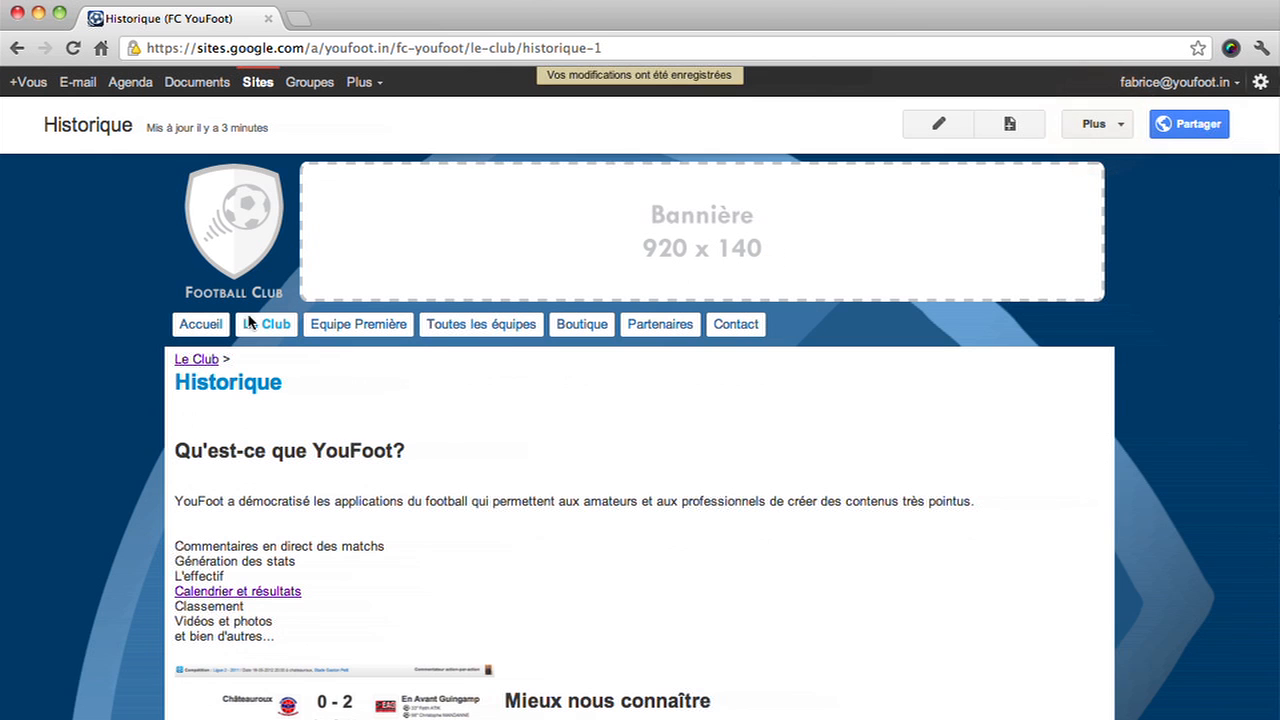
Step: View the video and photo buttons on the Accueil page, follow "Toutes les vidéos", and return to the Historique page
{"action": "left_click", "coordinate": [204, 324]}
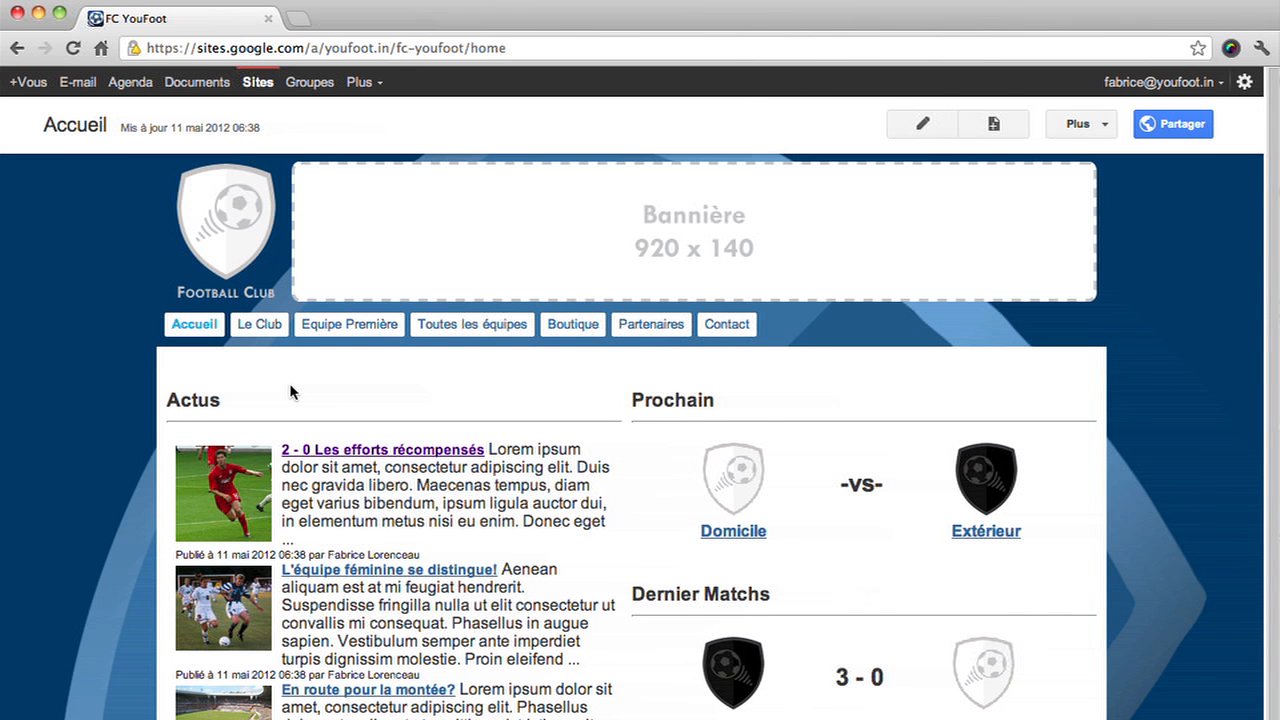
{"action": "scroll", "coordinate": [290, 390], "scroll_direction": "down", "scroll_amount": 10}
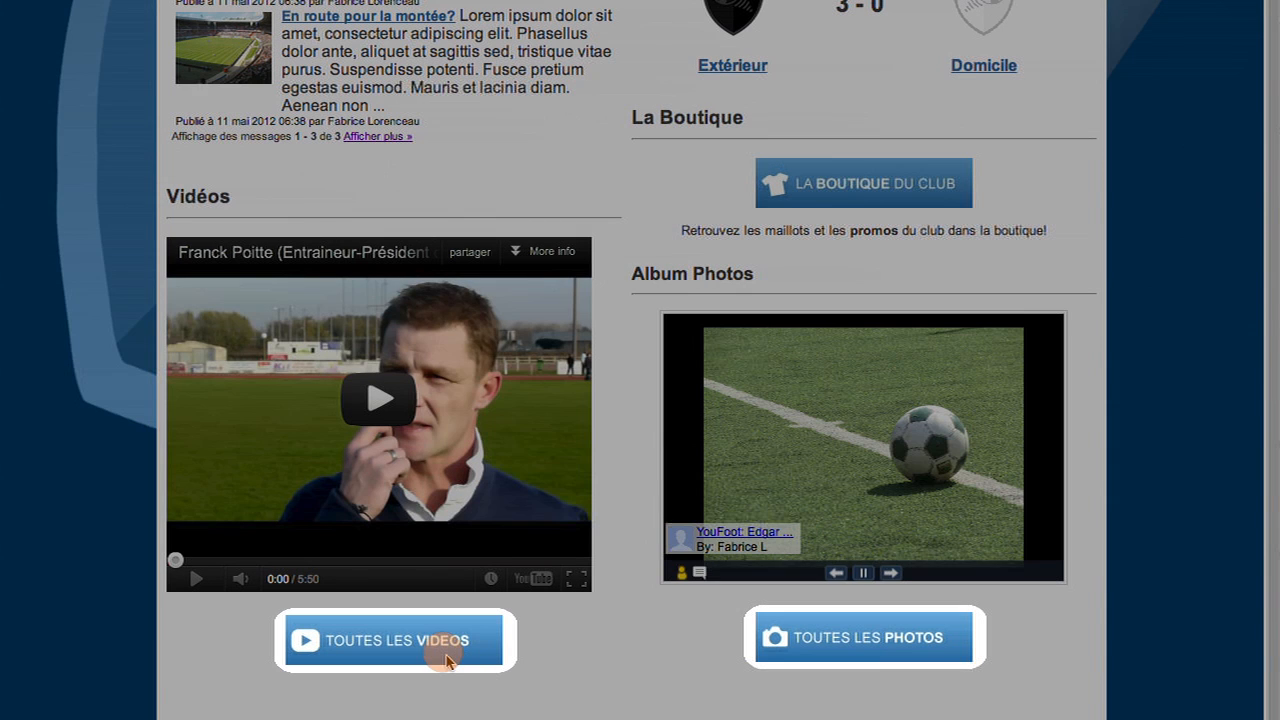
{"action": "left_click", "coordinate": [447, 660]}
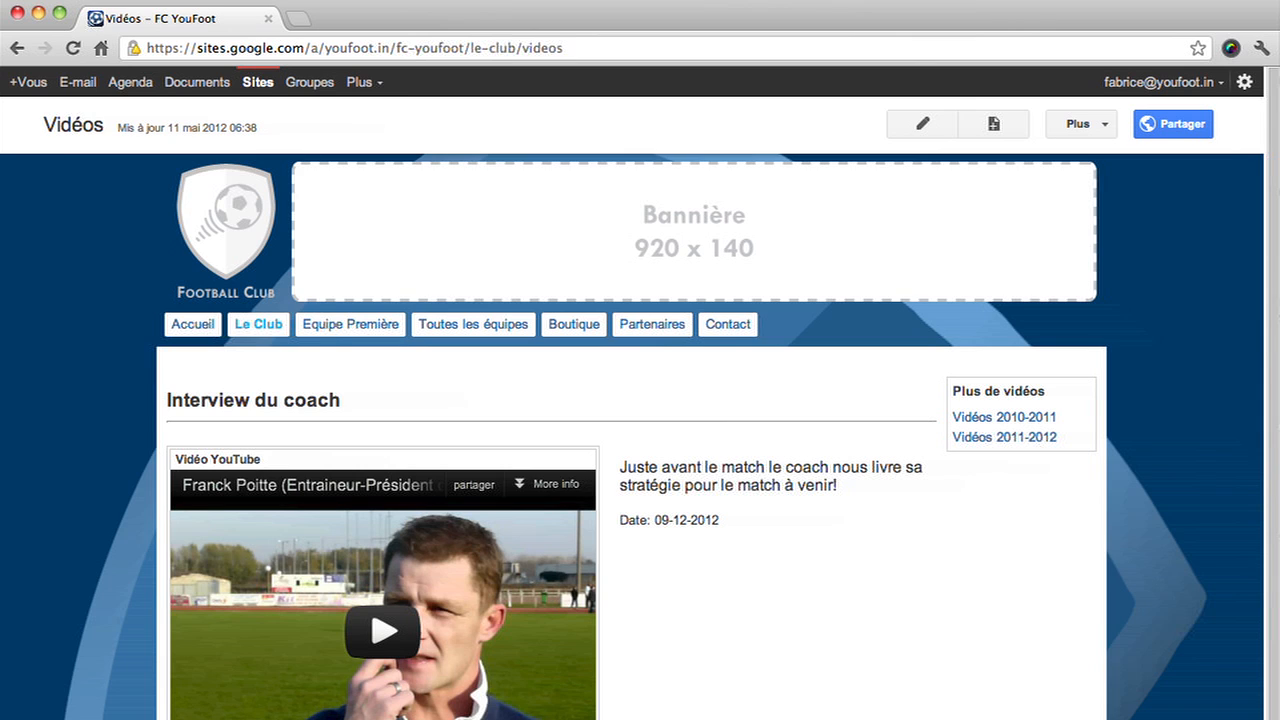
{"action": "mouse_move", "coordinate": [262, 330]}
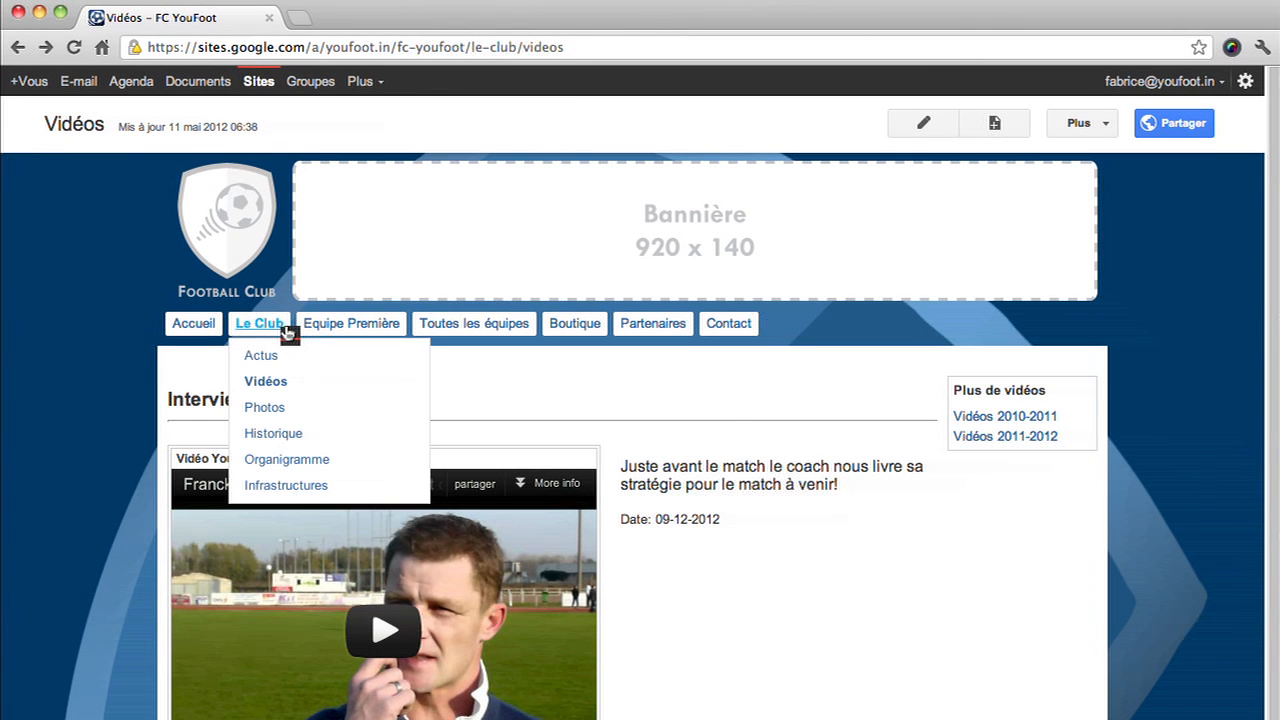
{"action": "left_click", "coordinate": [301, 436]}
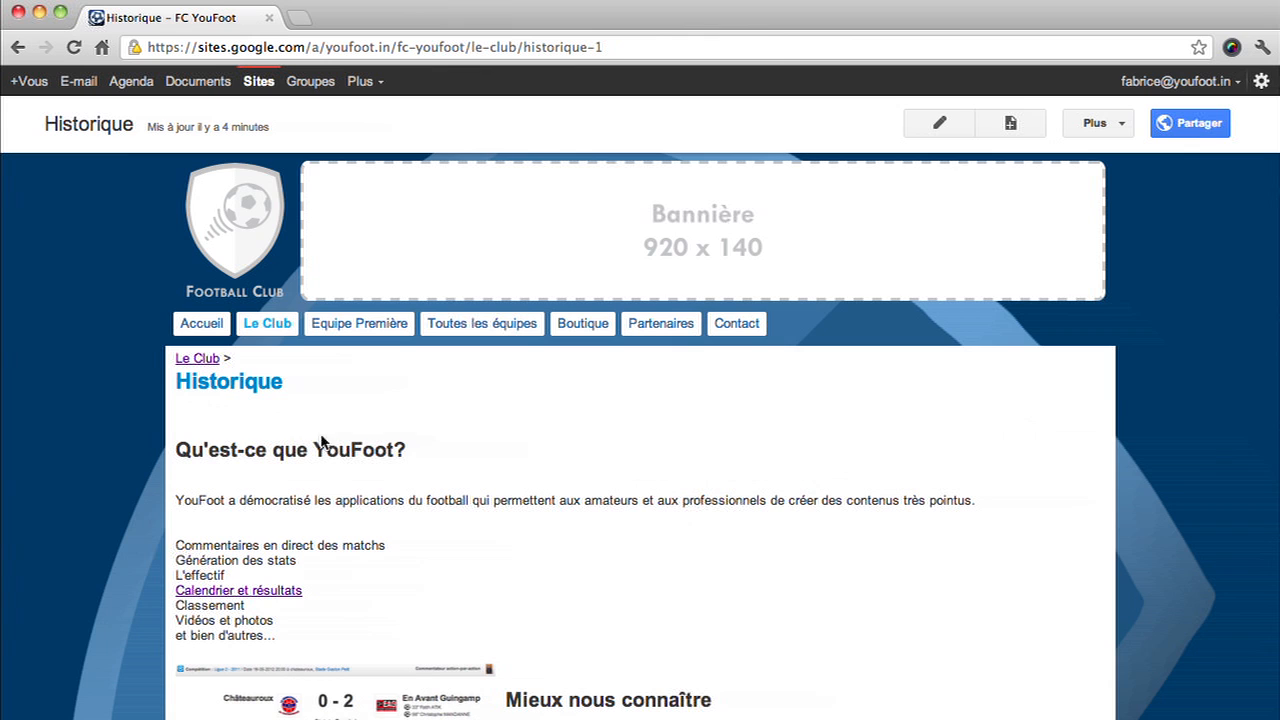
Step: Insert a table of contents above the heading "Qu'est-ce que YouFoot?" with the width left blank for 100 %, and save the page
{"action": "left_click", "coordinate": [940, 122]}
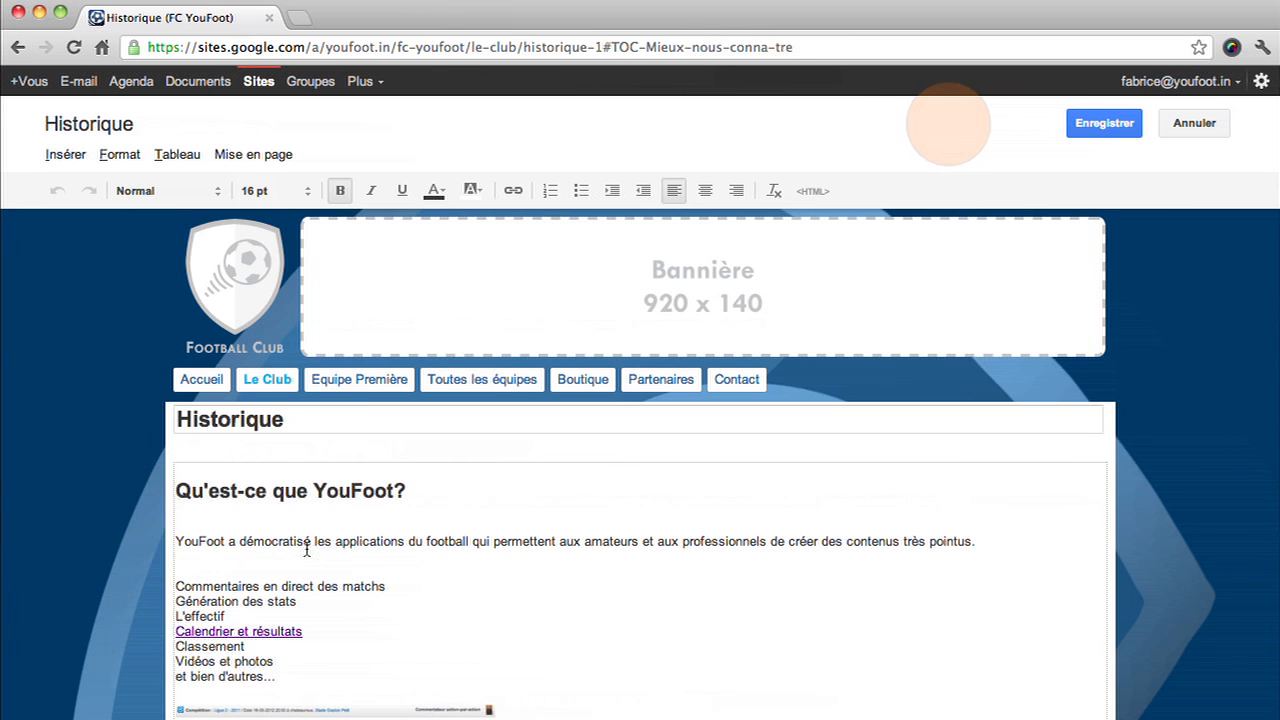
{"action": "left_click", "coordinate": [251, 478]}
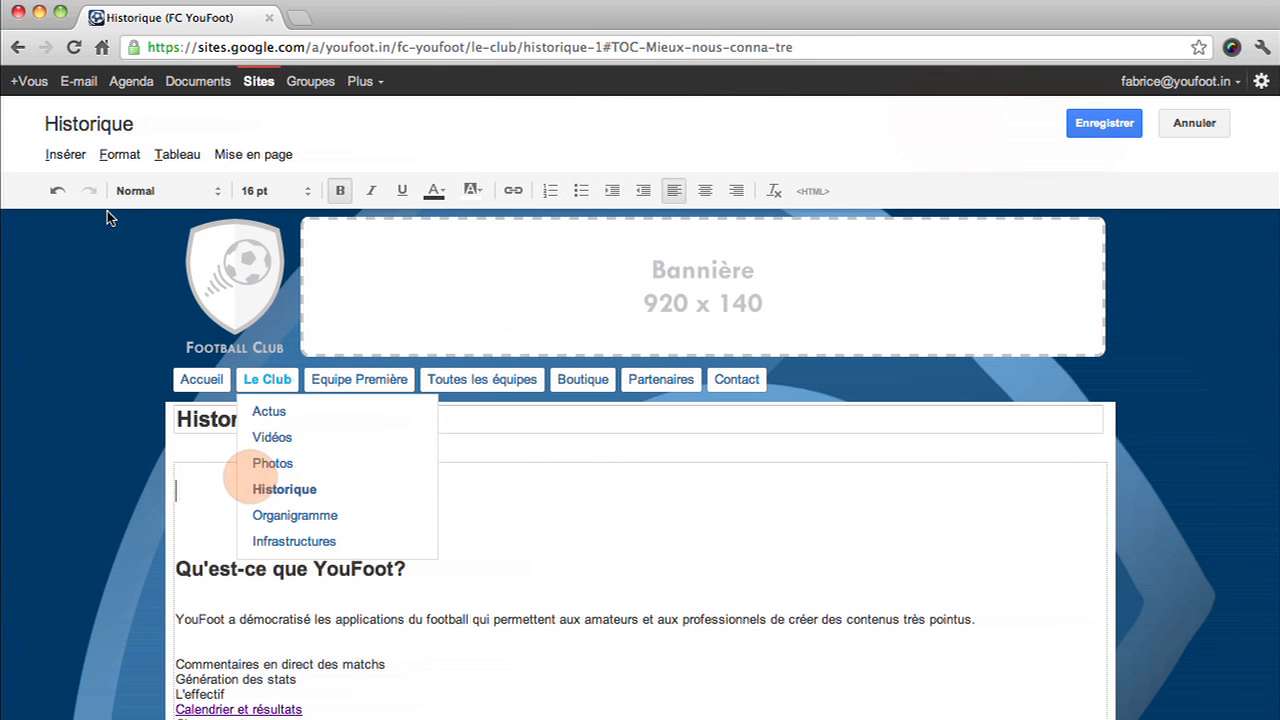
{"action": "left_click", "coordinate": [64, 154]}
{"action": "left_click", "coordinate": [160, 287]}
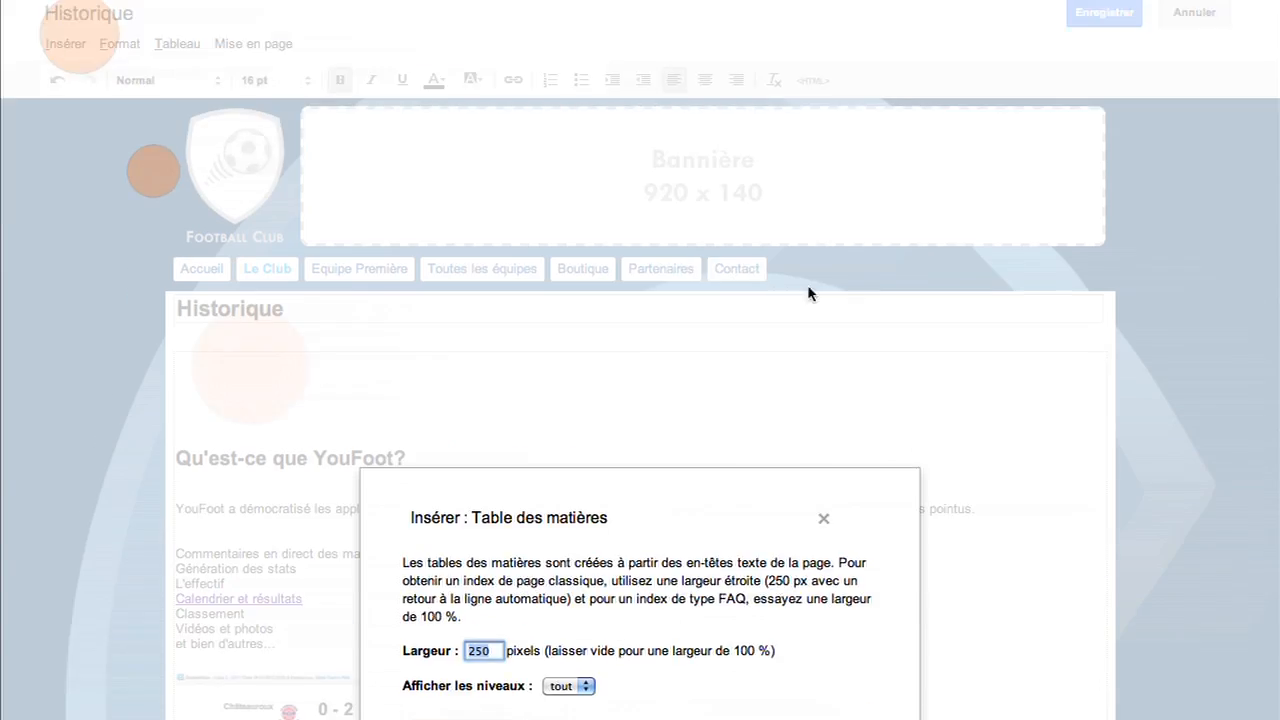
{"action": "key", "text": "BackSpace"}
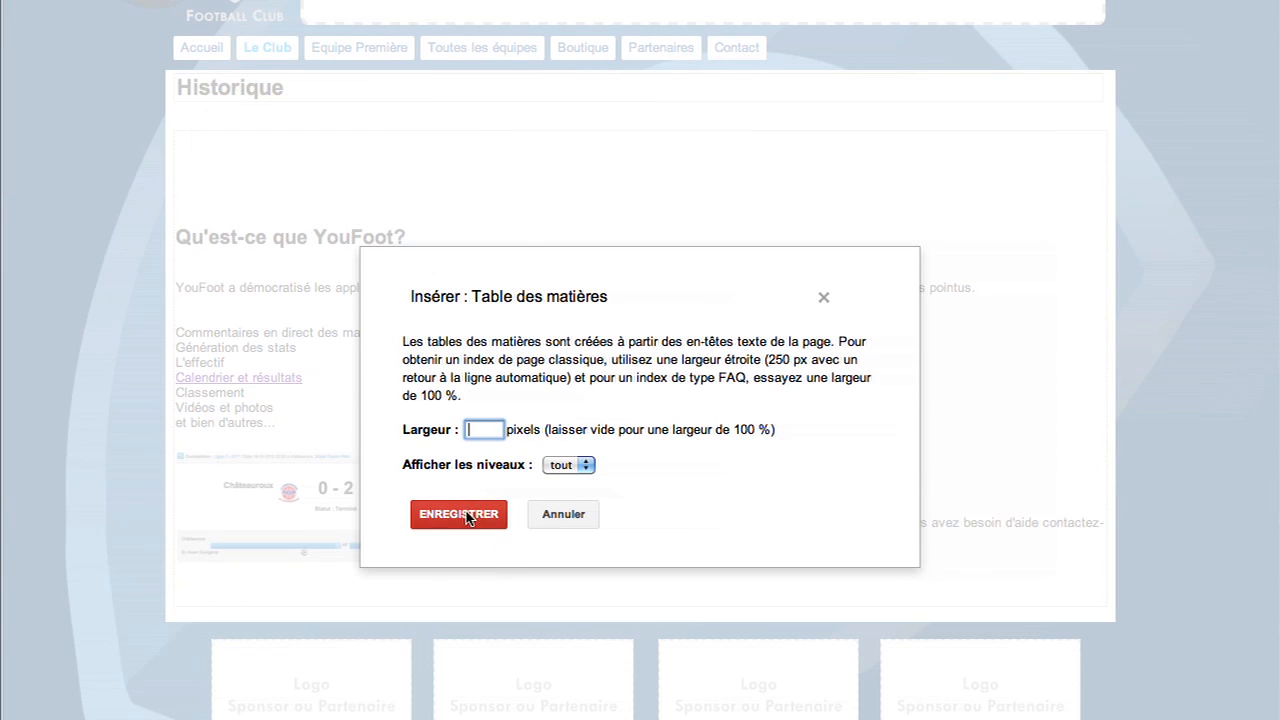
{"action": "left_click", "coordinate": [474, 510]}
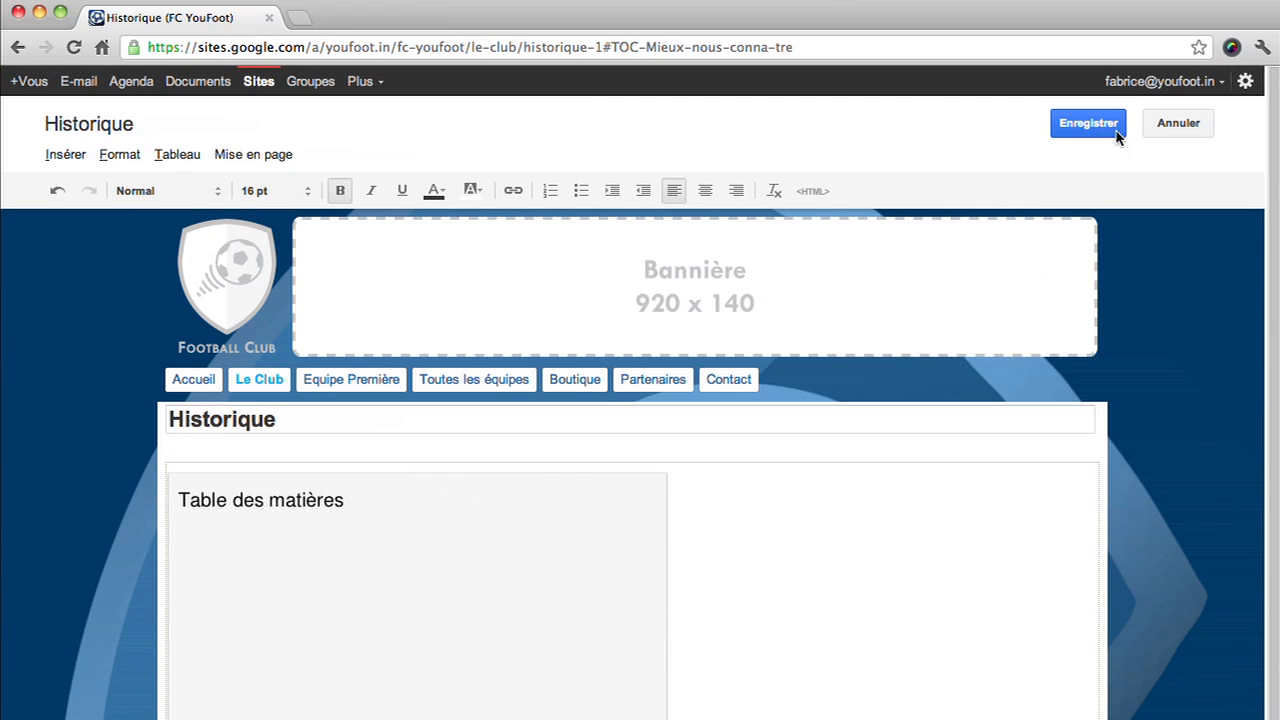
{"action": "left_click", "coordinate": [1088, 123]}
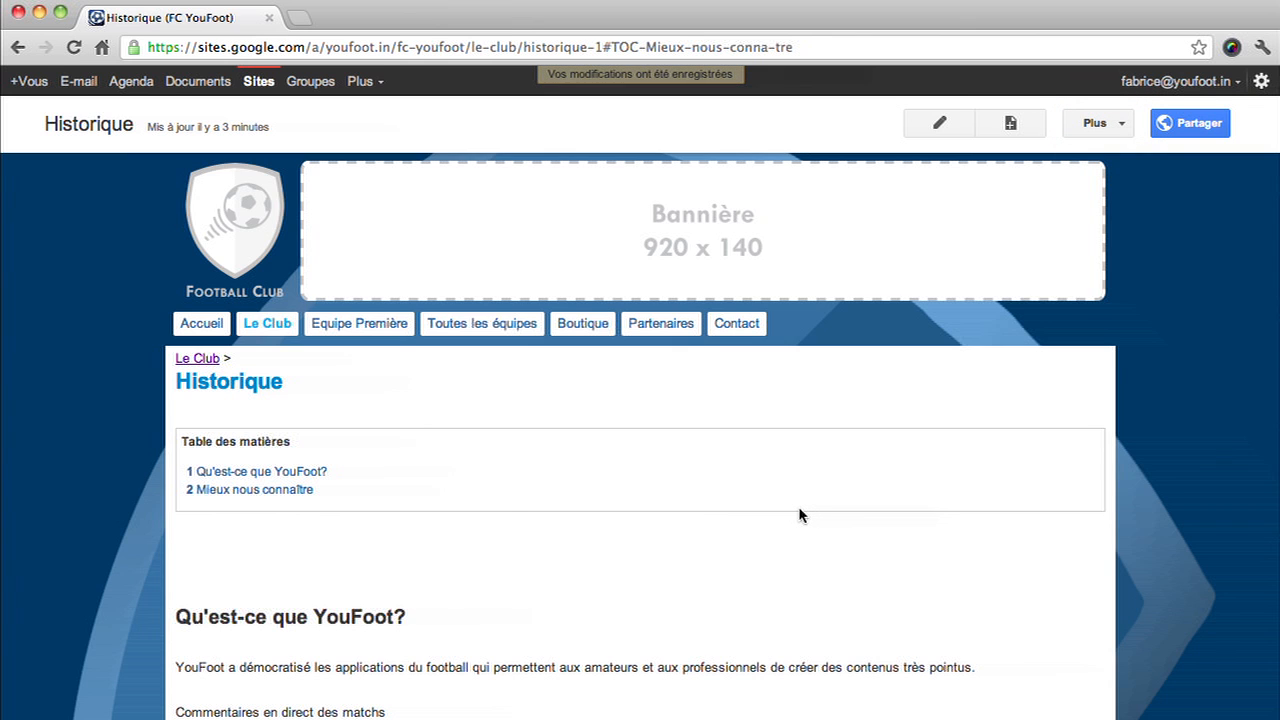
{"action": "left_click", "coordinate": [73, 153]}
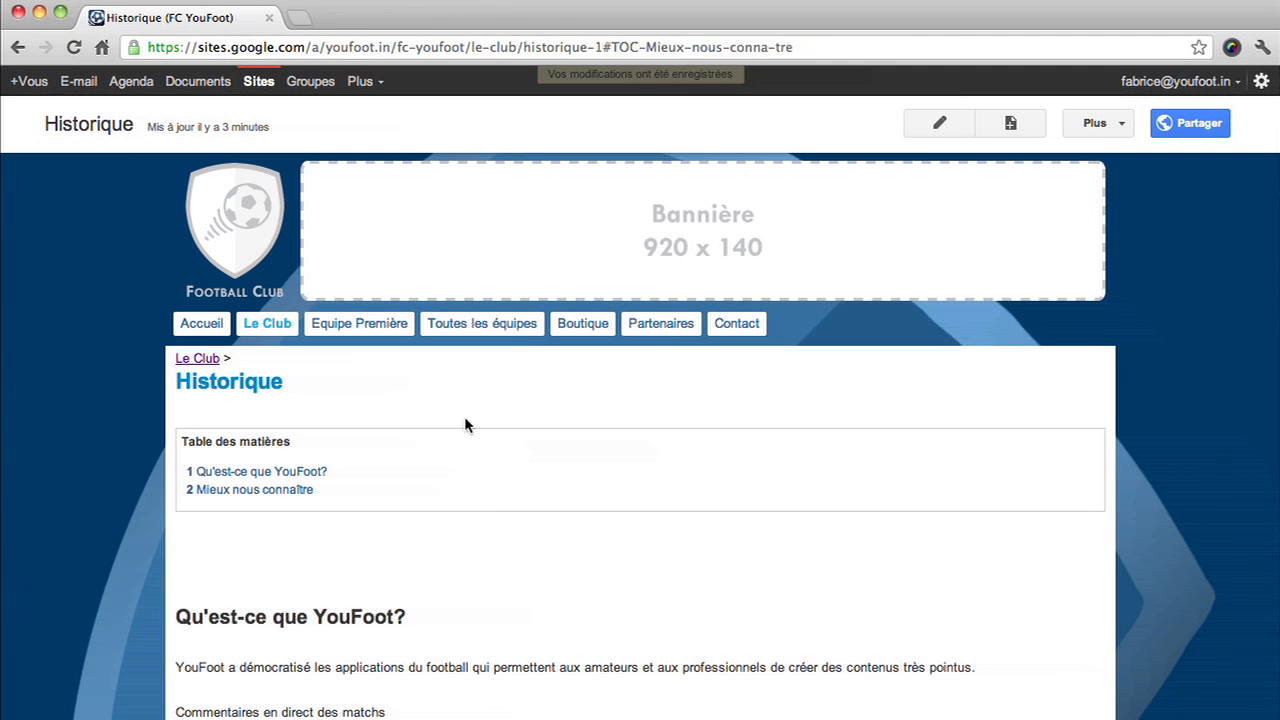
Step: On the Féminines page, create a subpage "Calendrier et résultats" with the template "Page web - avec titre", placed under Féminines, and save it
{"action": "mouse_move", "coordinate": [368, 332]}
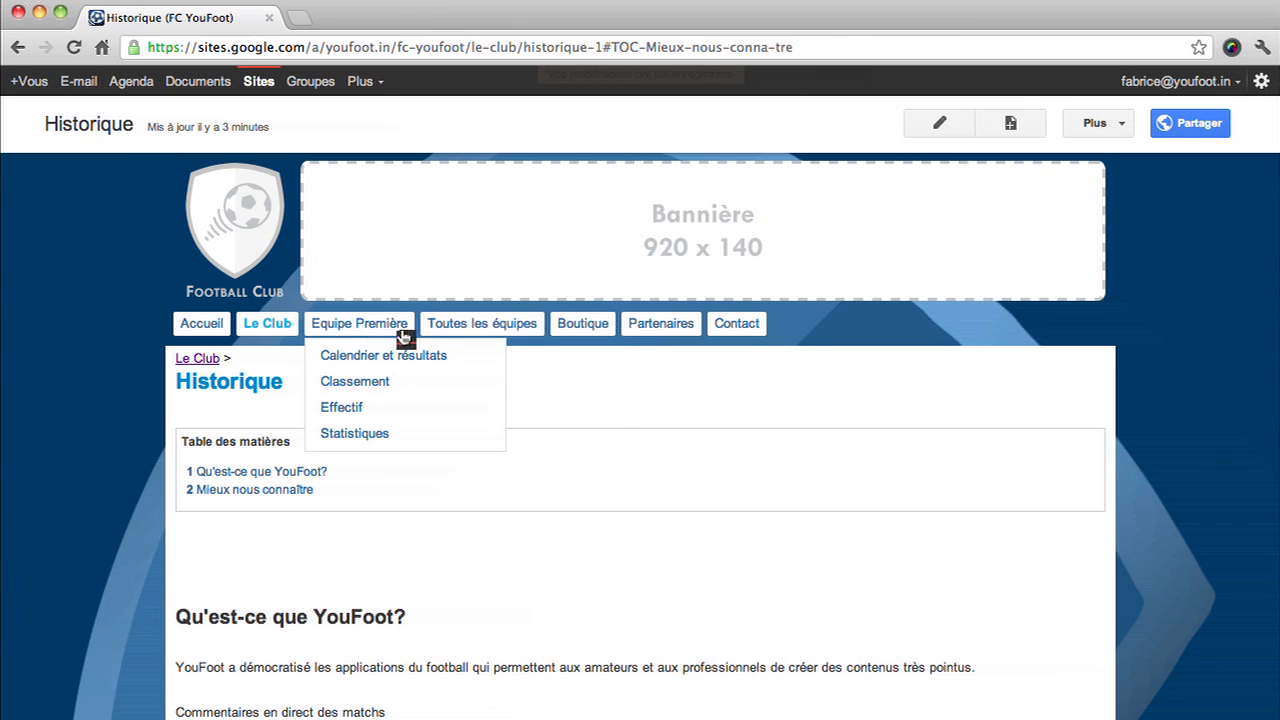
{"action": "mouse_move", "coordinate": [489, 337]}
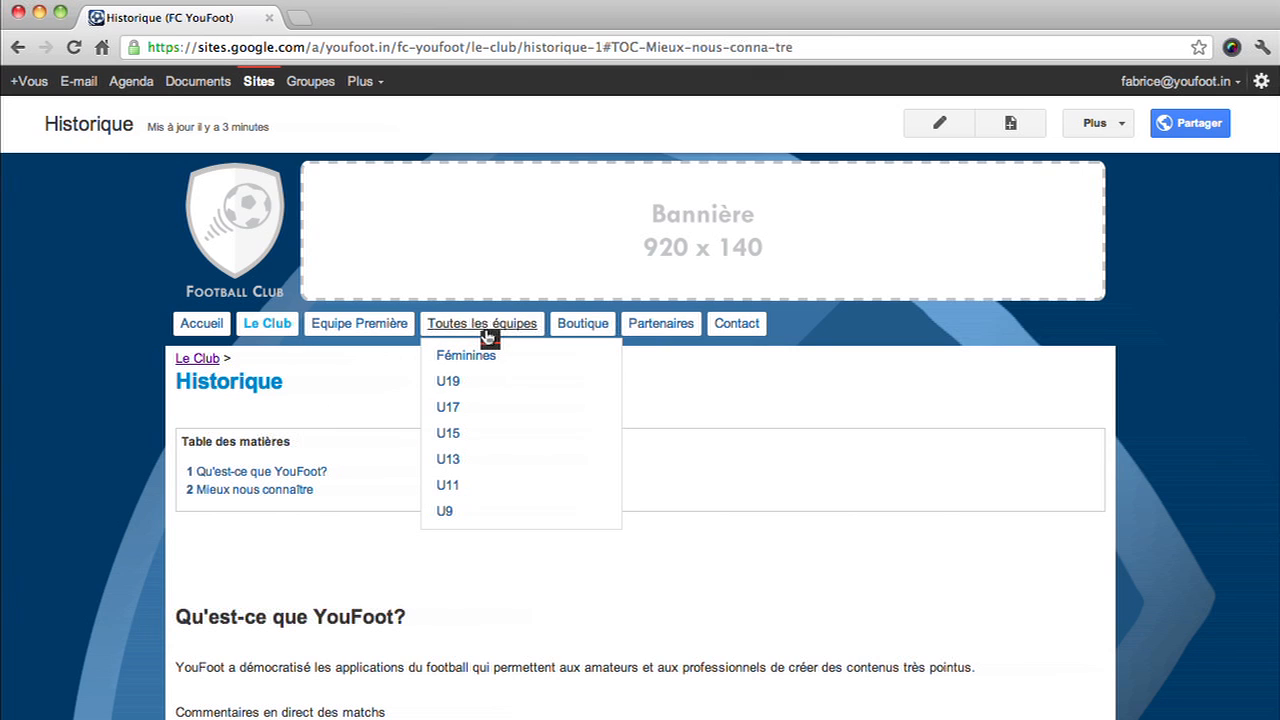
{"action": "left_click", "coordinate": [484, 356]}
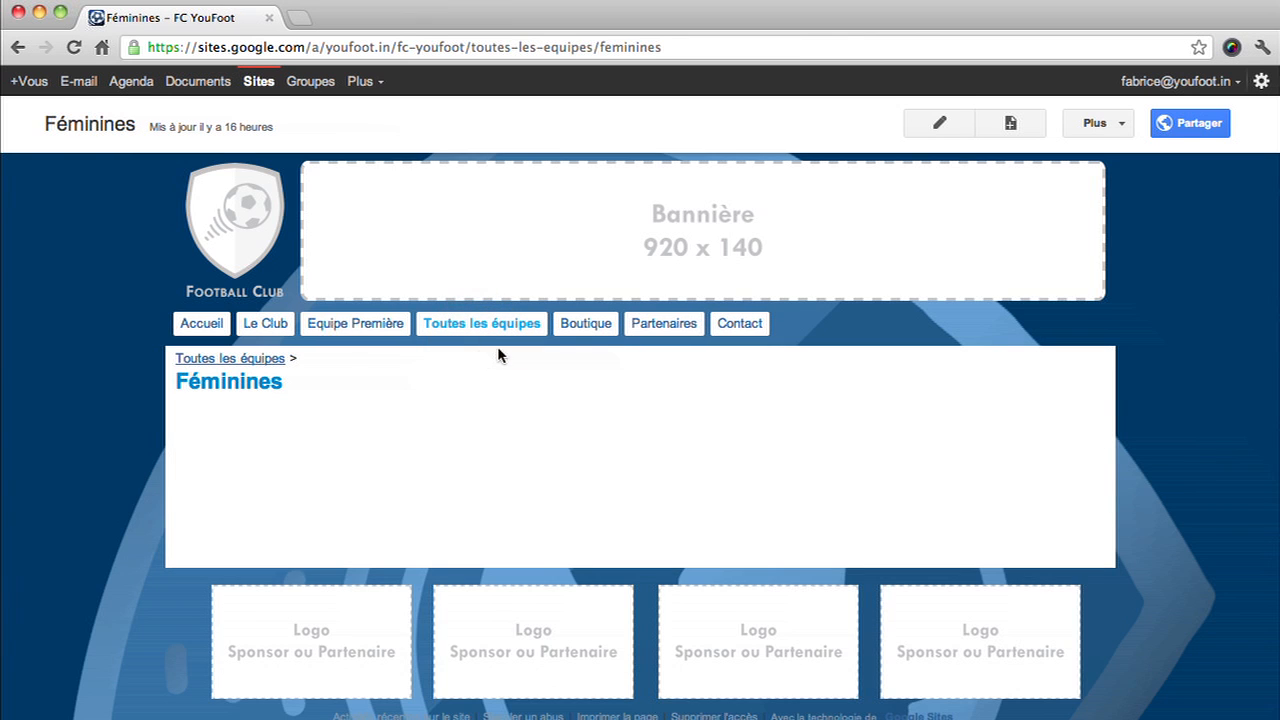
{"action": "left_click", "coordinate": [1008, 123]}
{"action": "type", "text": "Calendrier et résultats"}
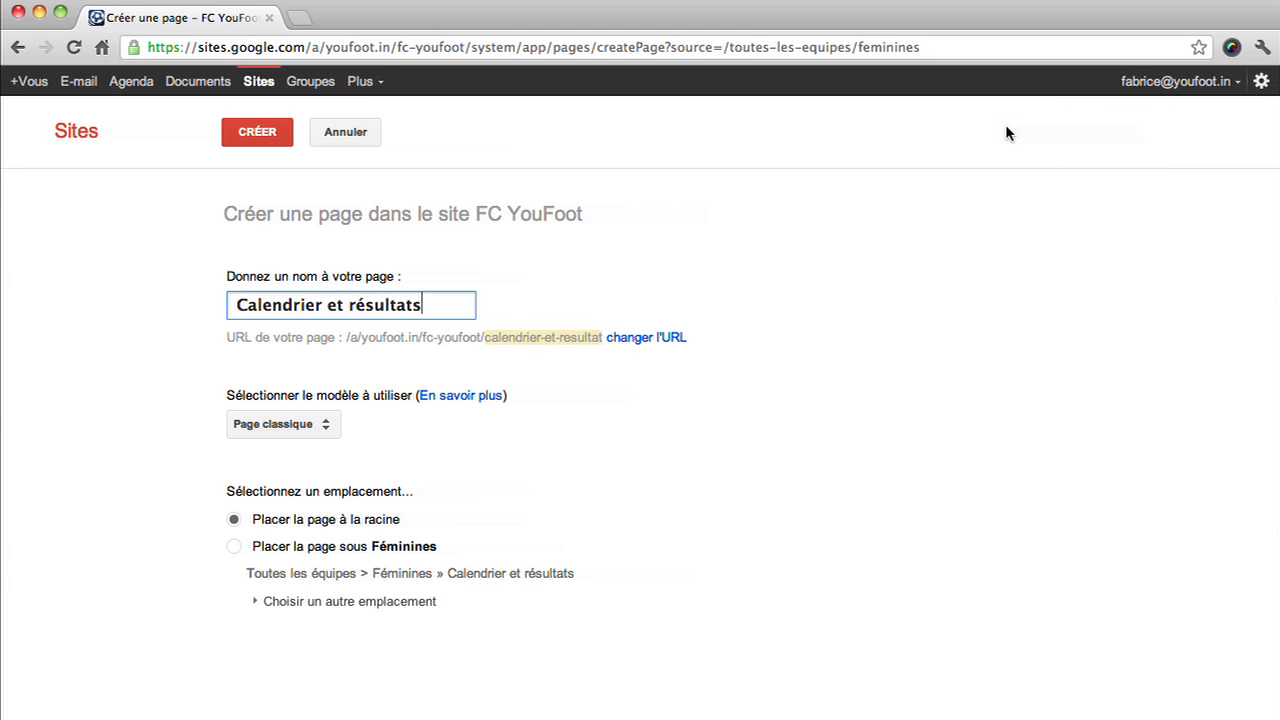
{"action": "left_click", "coordinate": [322, 426]}
{"action": "left_click", "coordinate": [345, 610]}
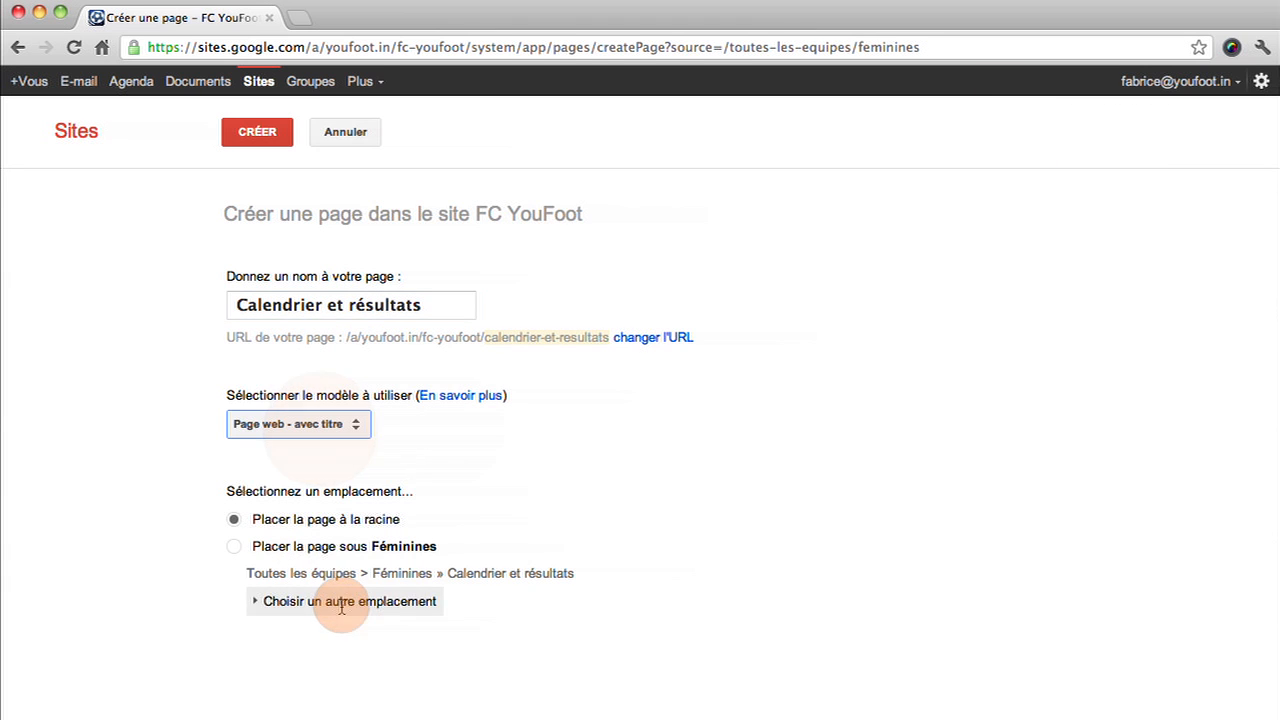
{"action": "left_click", "coordinate": [330, 546]}
{"action": "left_click", "coordinate": [278, 148]}
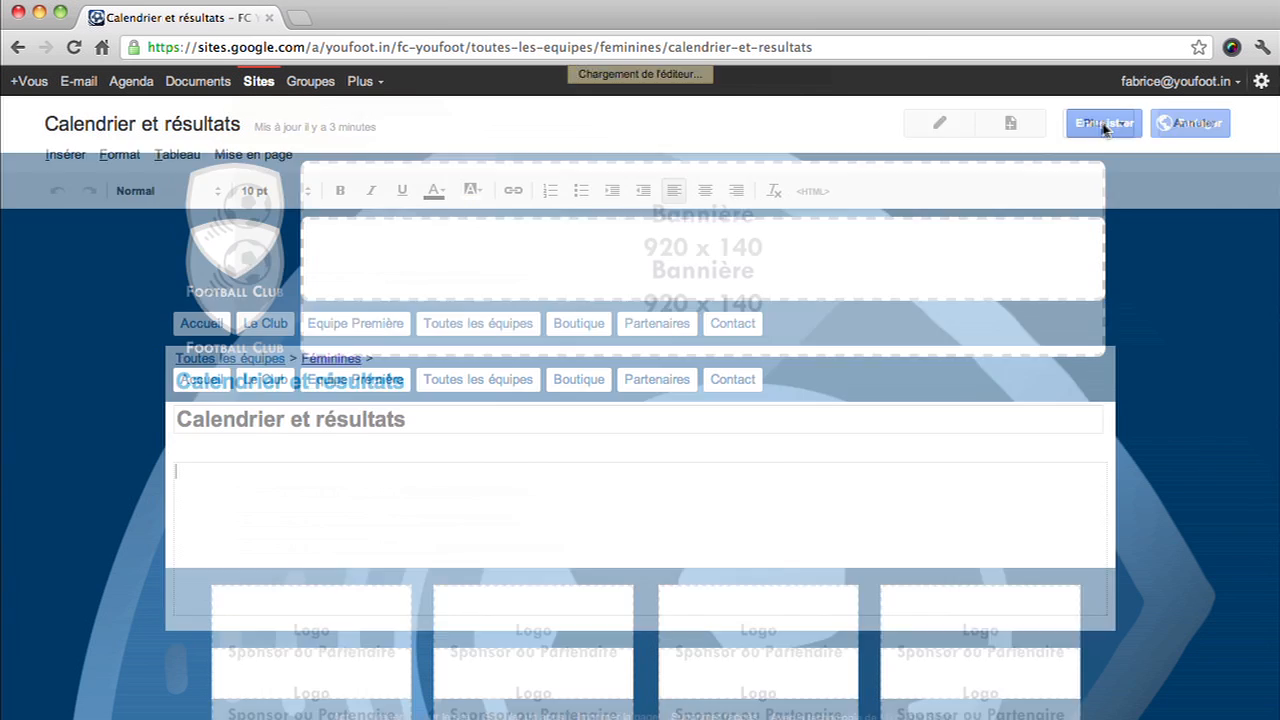
{"action": "left_click", "coordinate": [1100, 123]}
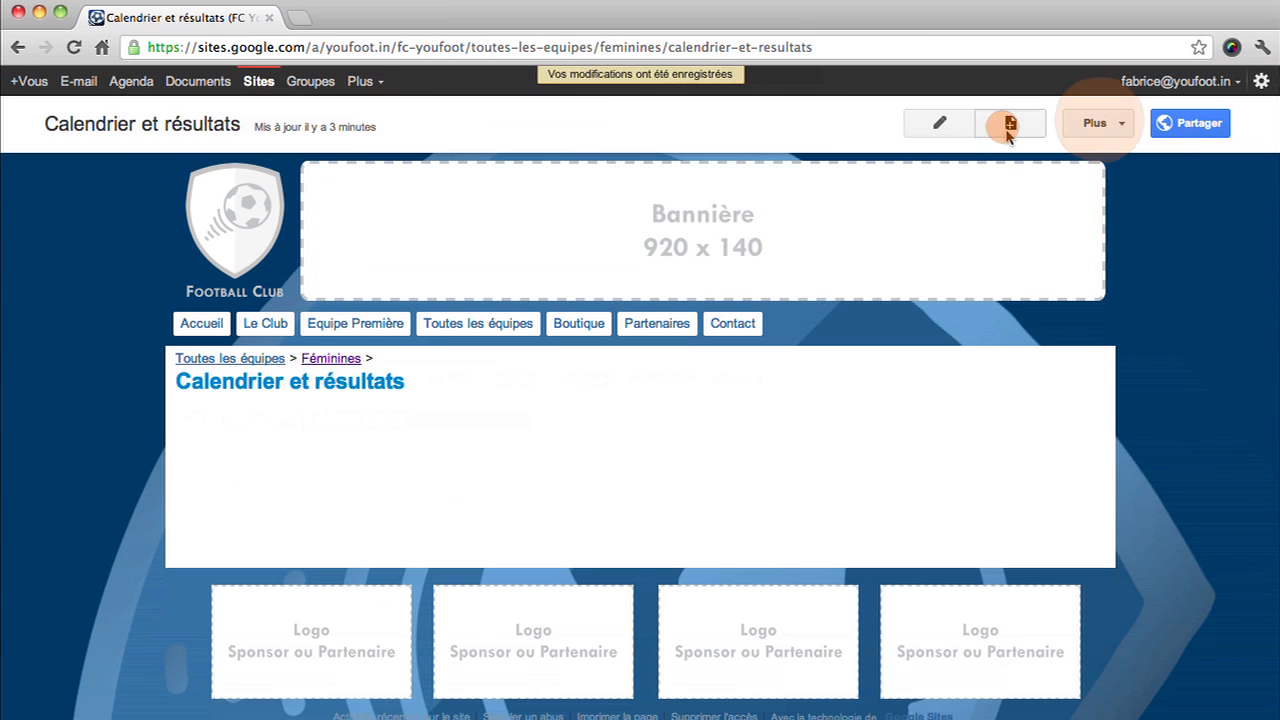
Step: Create a page named "Classement" with the template "Page web - avec titre", located under Féminines, and save it
{"action": "left_click", "coordinate": [1009, 124]}
{"action": "type", "text": "Classeme"}
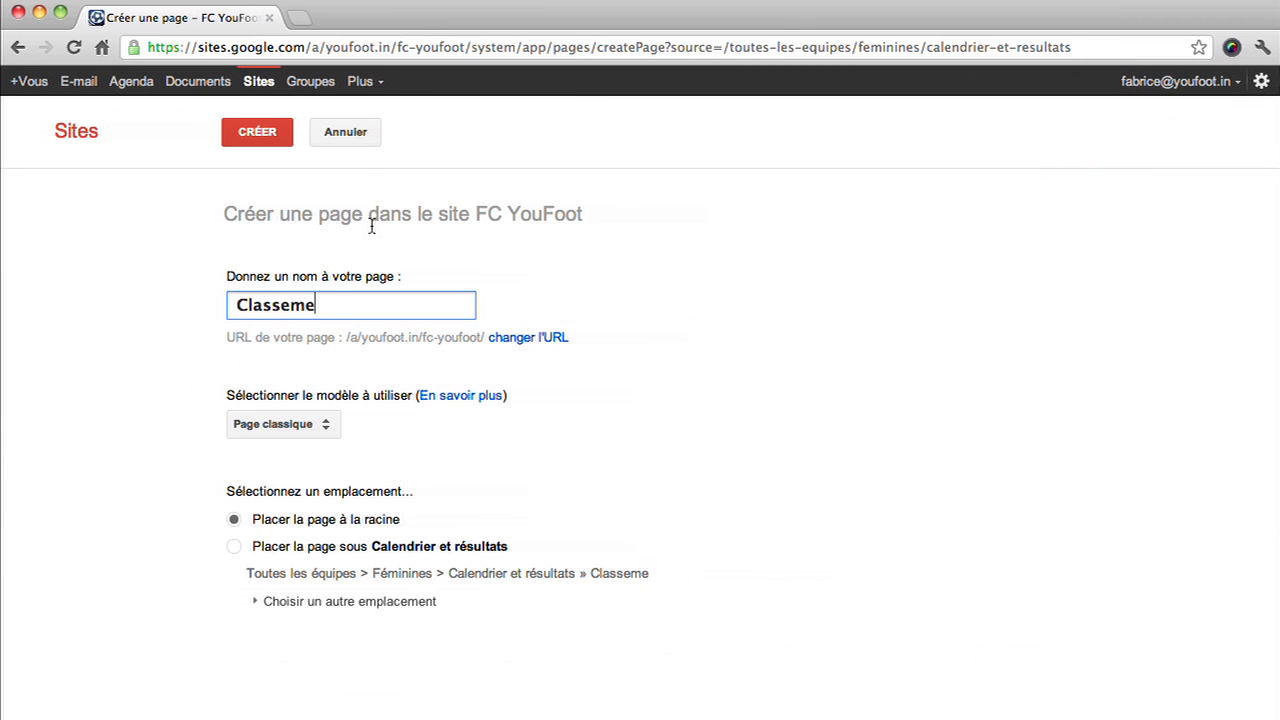
{"action": "type", "text": "nt"}
{"action": "left_click", "coordinate": [323, 424]}
{"action": "left_click", "coordinate": [357, 612]}
{"action": "left_click", "coordinate": [350, 603]}
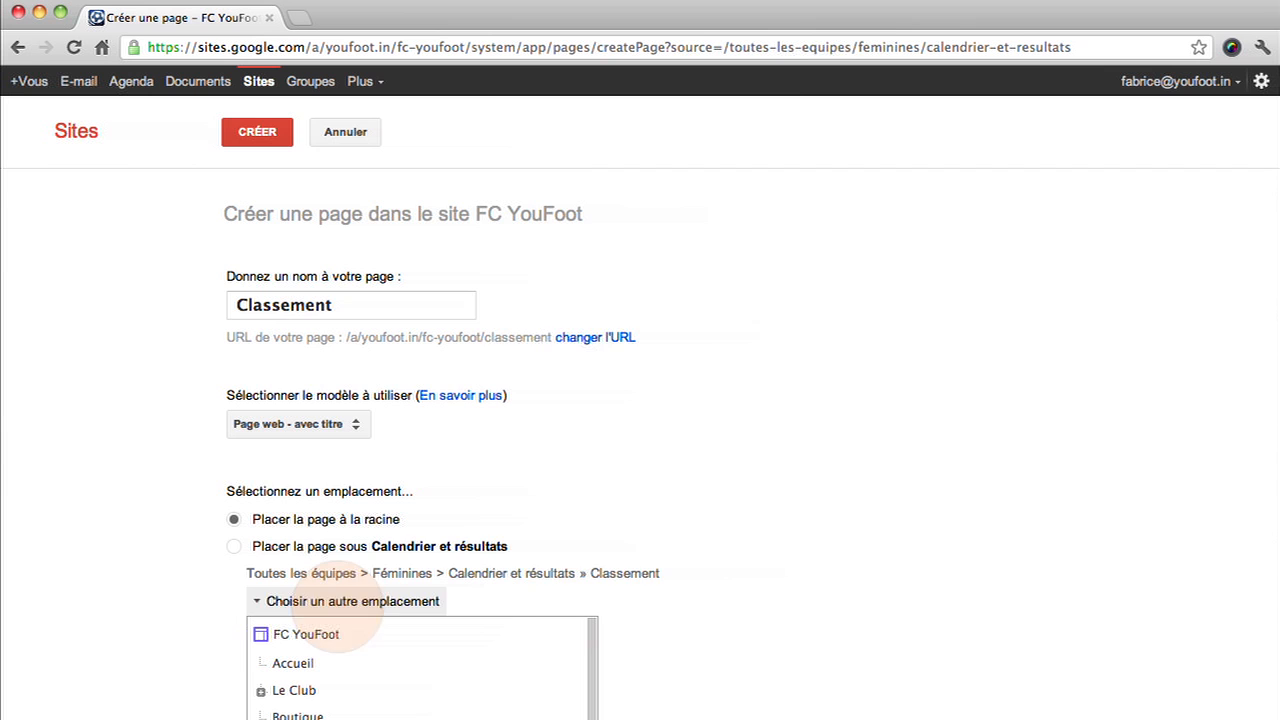
{"action": "left_click", "coordinate": [257, 131]}
{"action": "left_click", "coordinate": [1104, 123]}
Step: Create a page named "Effectif" with the template "Page web - avec titre", located under Féminines, and save it
{"action": "left_click", "coordinate": [1010, 124]}
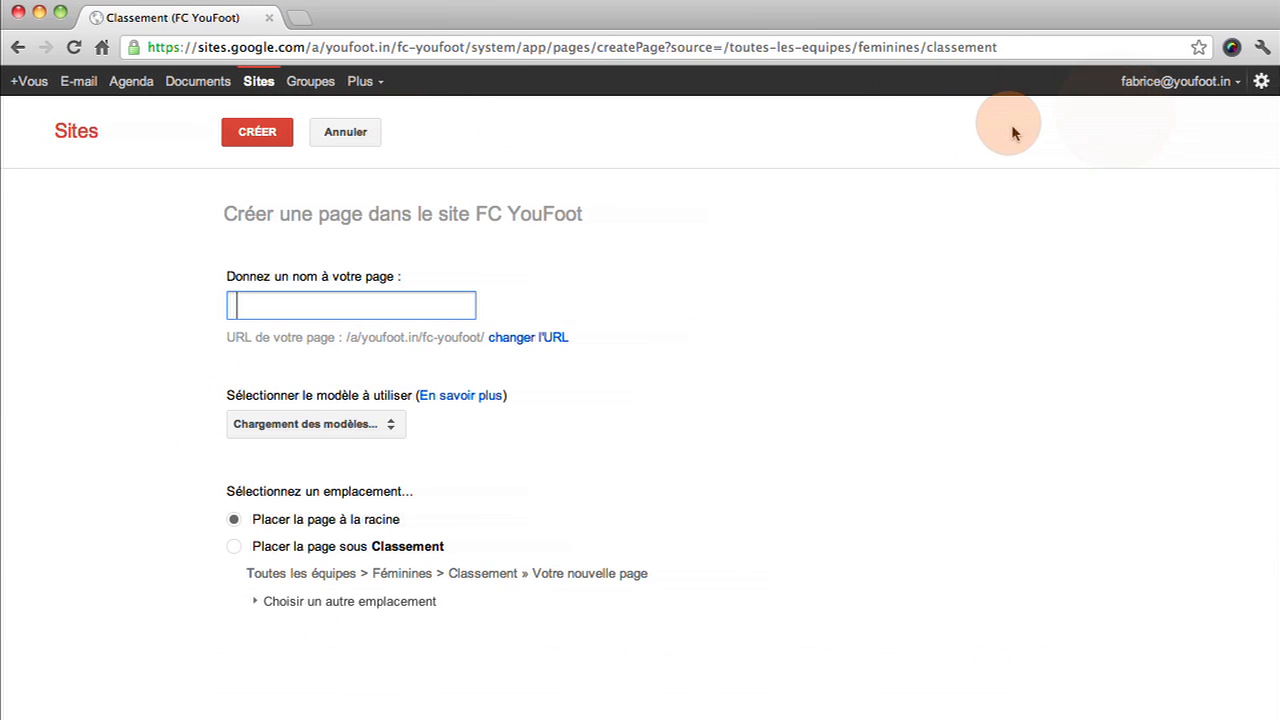
{"action": "type", "text": "Effectif"}
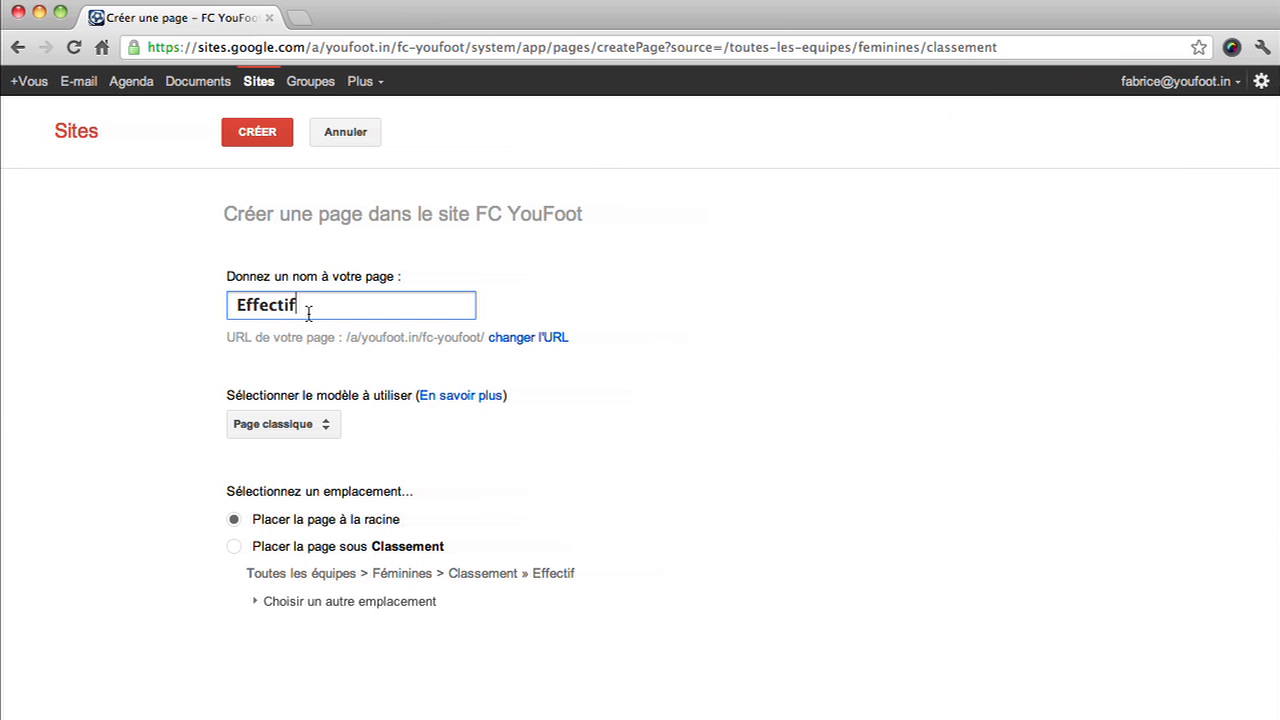
{"action": "left_click", "coordinate": [283, 424]}
{"action": "left_click", "coordinate": [350, 608]}
{"action": "left_click", "coordinate": [337, 602]}
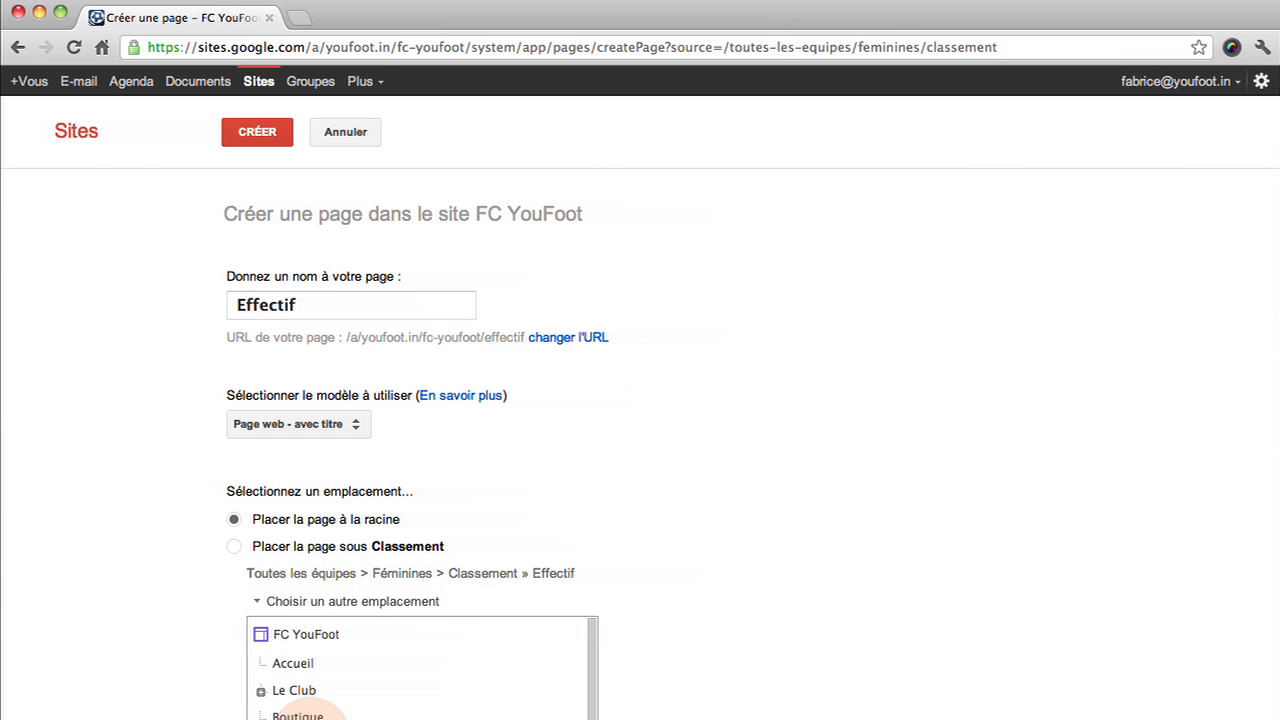
{"action": "left_click", "coordinate": [312, 719]}
{"action": "left_click", "coordinate": [257, 132]}
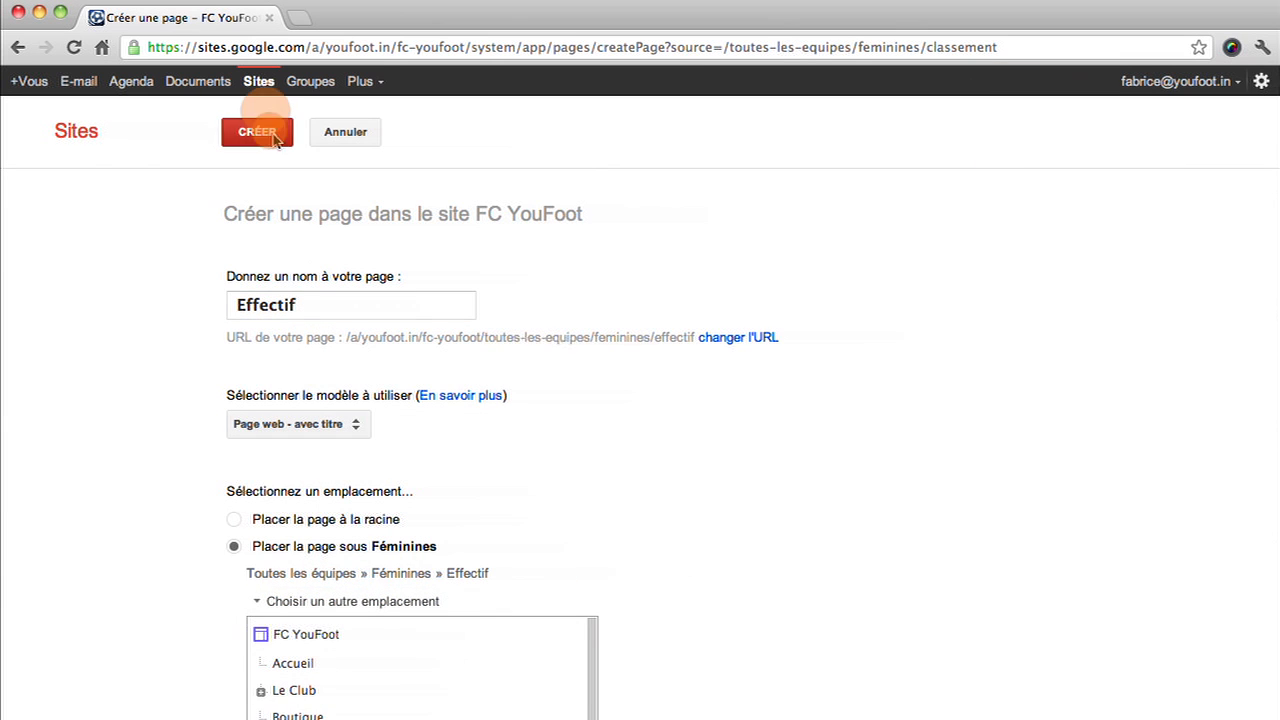
{"action": "left_click", "coordinate": [1100, 123]}
Step: Return to the Féminines page, open it for editing, and apply the layout "Barre latérale gauche"
{"action": "mouse_move", "coordinate": [510, 333]}
{"action": "left_click", "coordinate": [495, 356]}
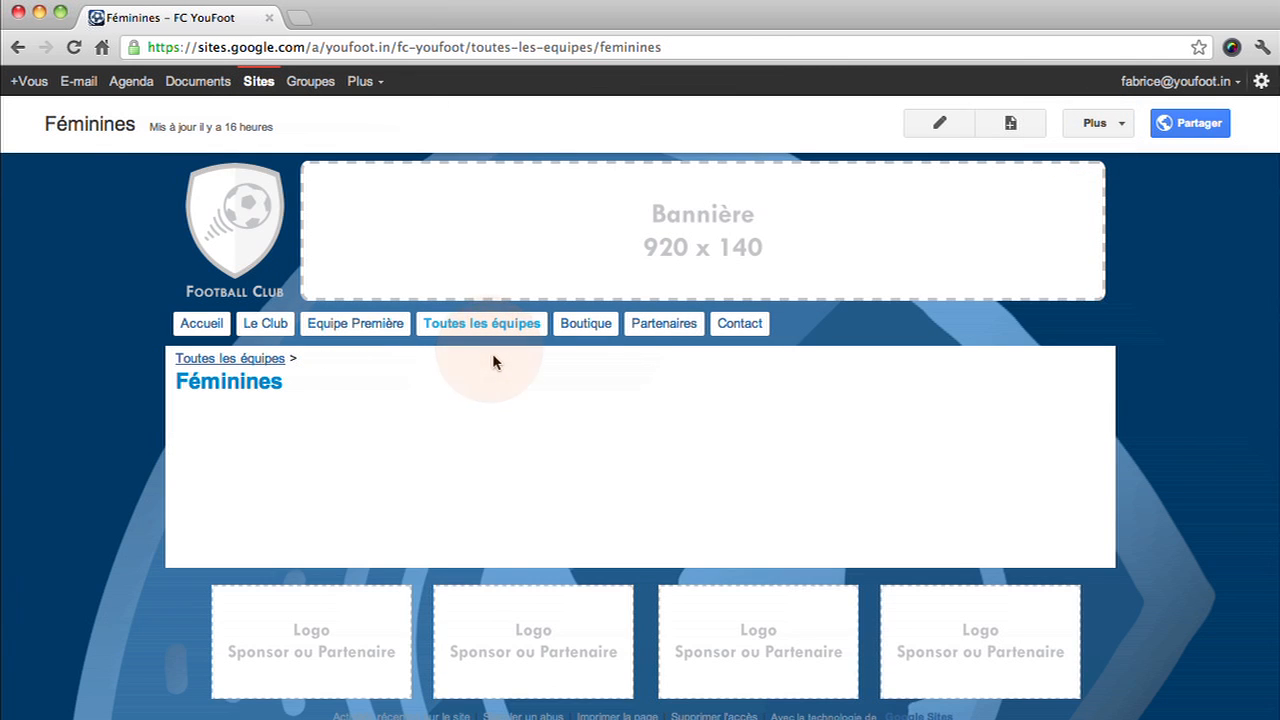
{"action": "left_click", "coordinate": [940, 134]}
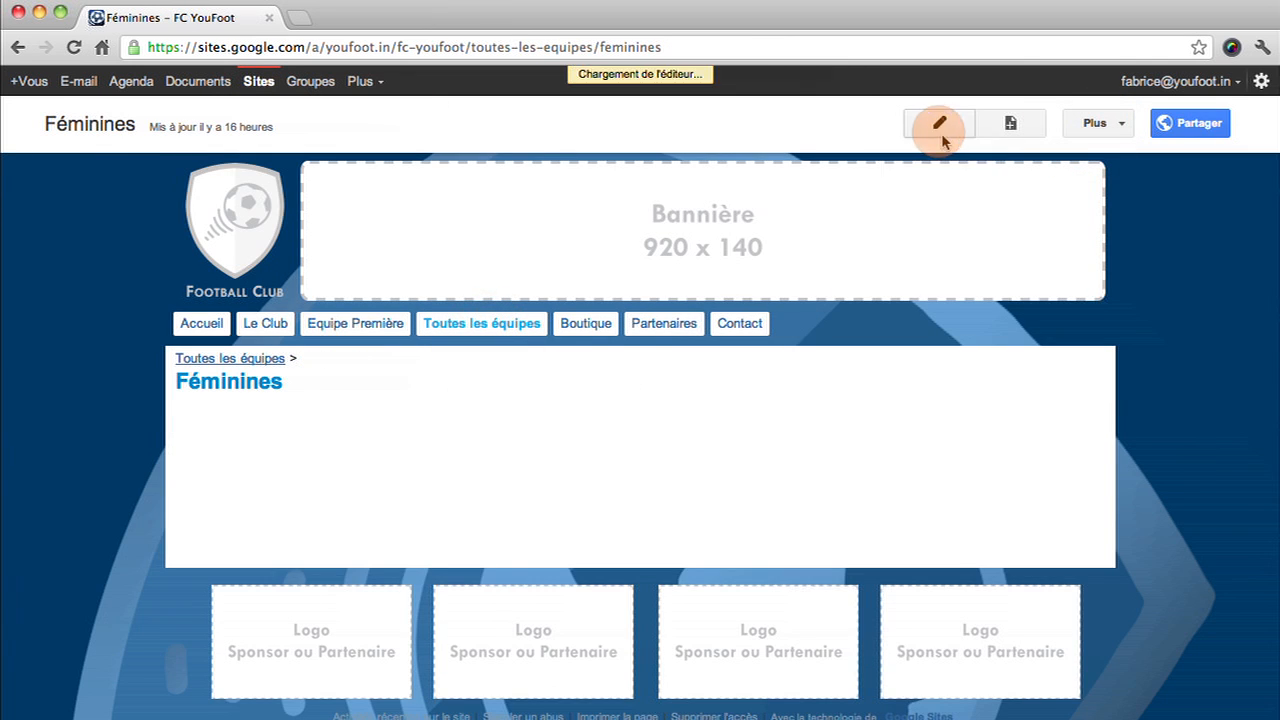
{"action": "left_click", "coordinate": [258, 157]}
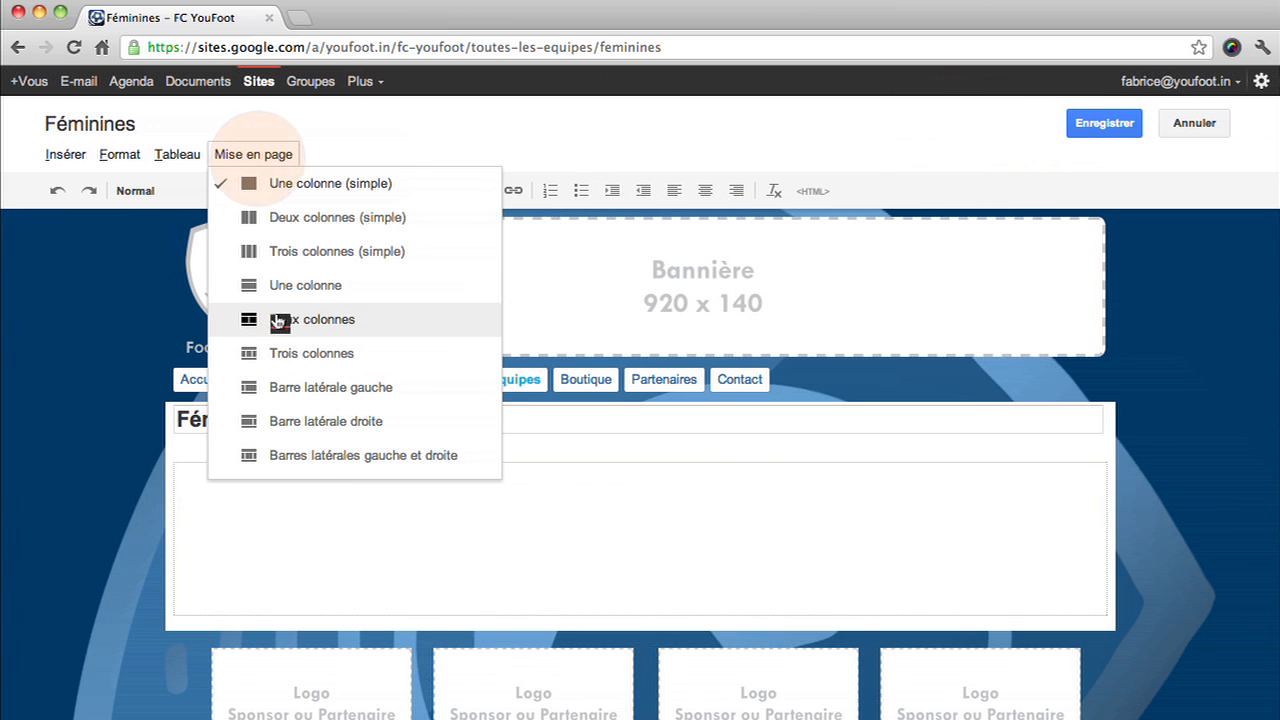
{"action": "left_click", "coordinate": [280, 386]}
Step: Insert the team photo féminines.jpg into the wide main column of the Féminines page and centre it
{"action": "left_click", "coordinate": [449, 580]}
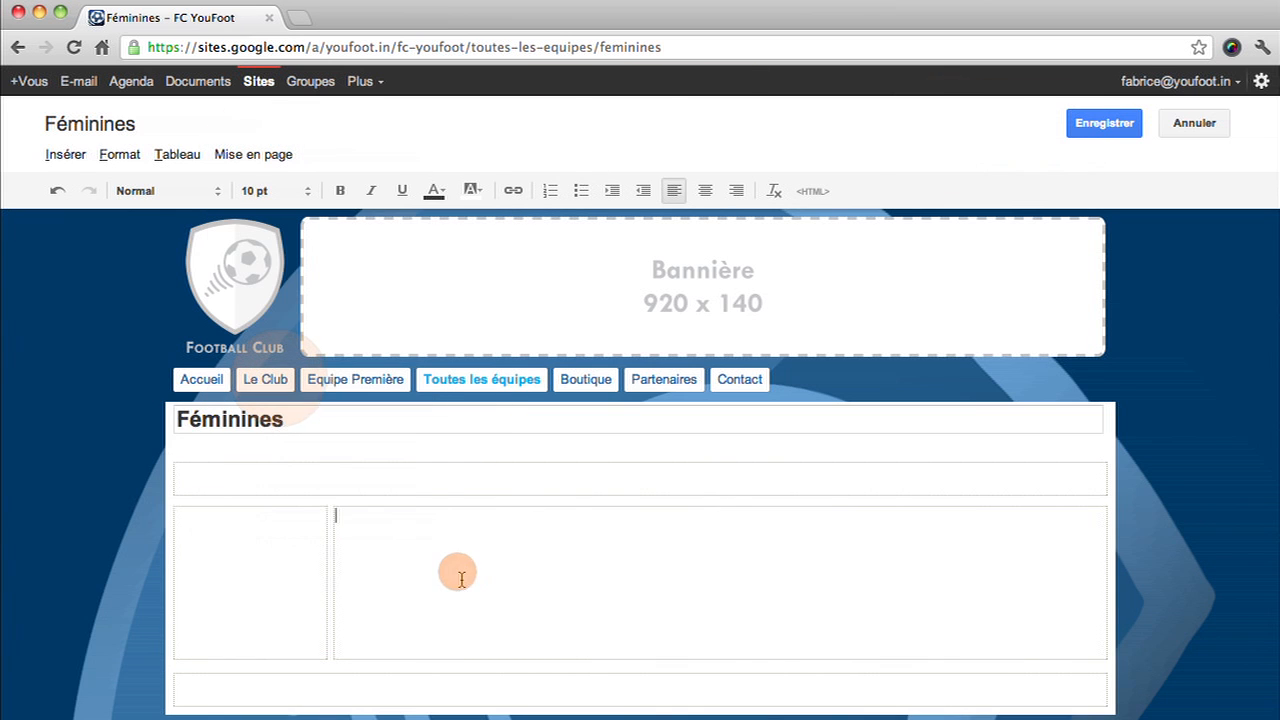
{"action": "left_click", "coordinate": [65, 155]}
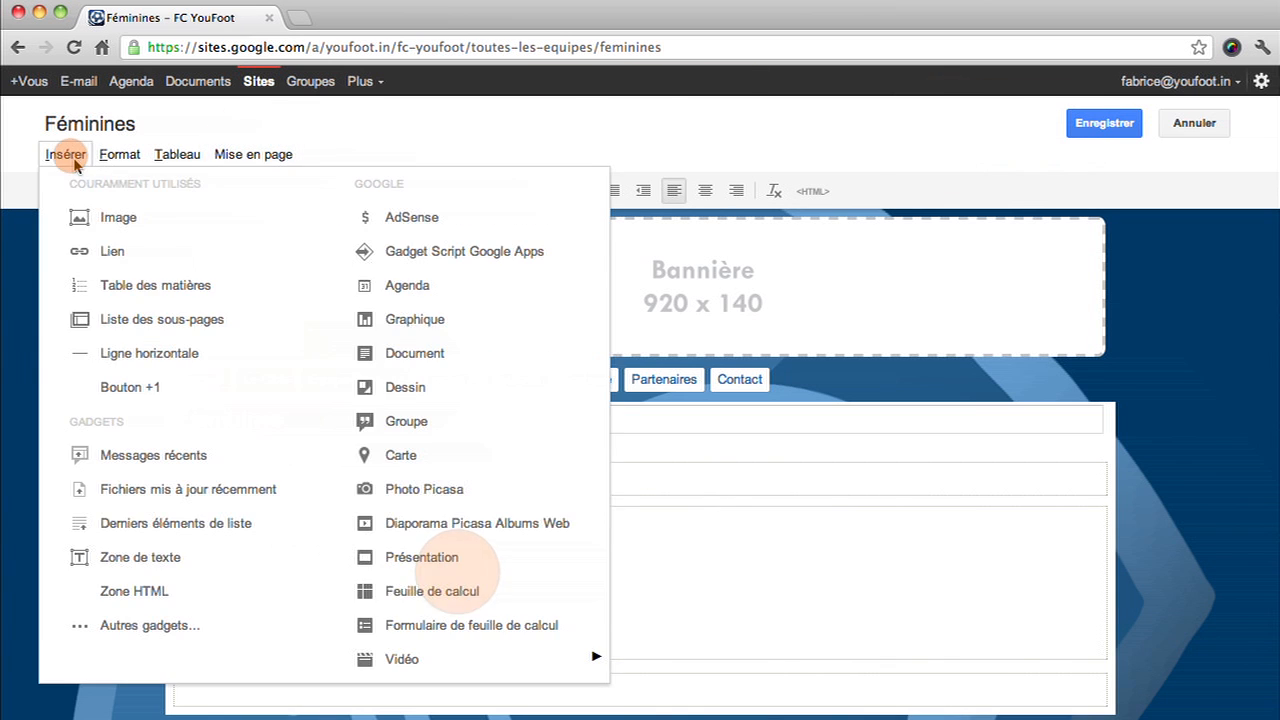
{"action": "left_click", "coordinate": [124, 219]}
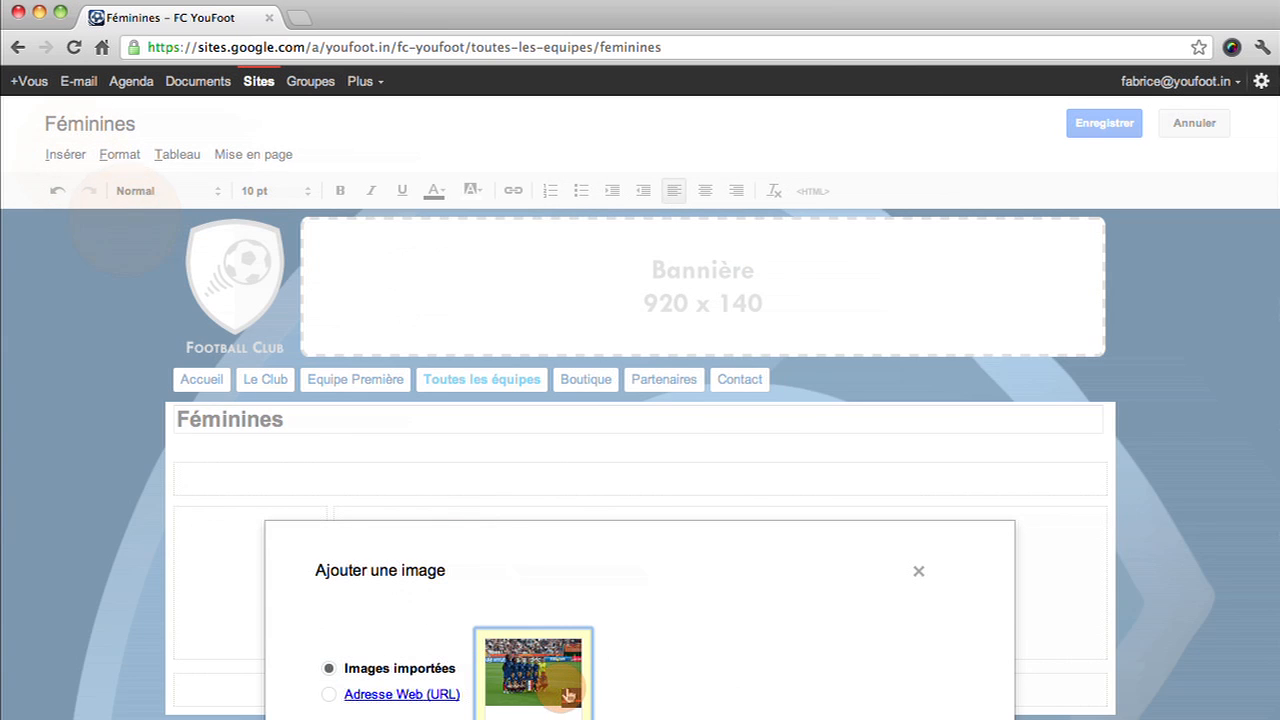
{"action": "double_click", "coordinate": [566, 695]}
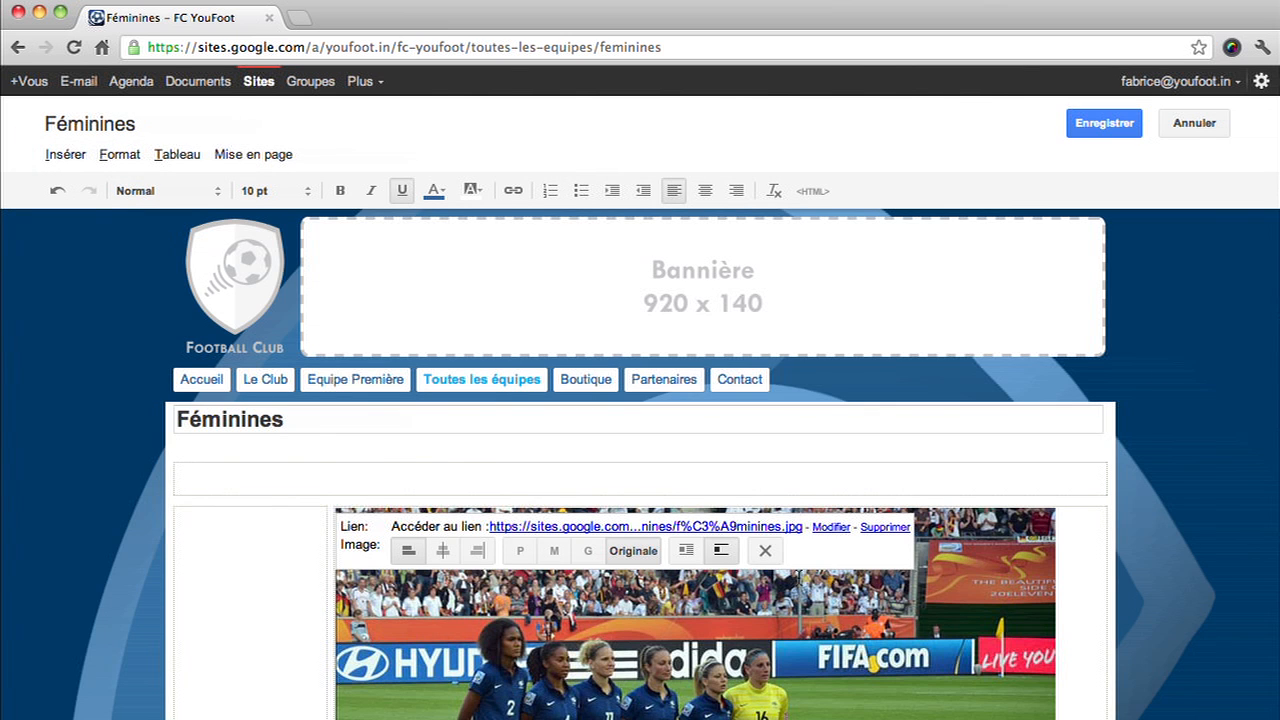
{"action": "left_click", "coordinate": [443, 550]}
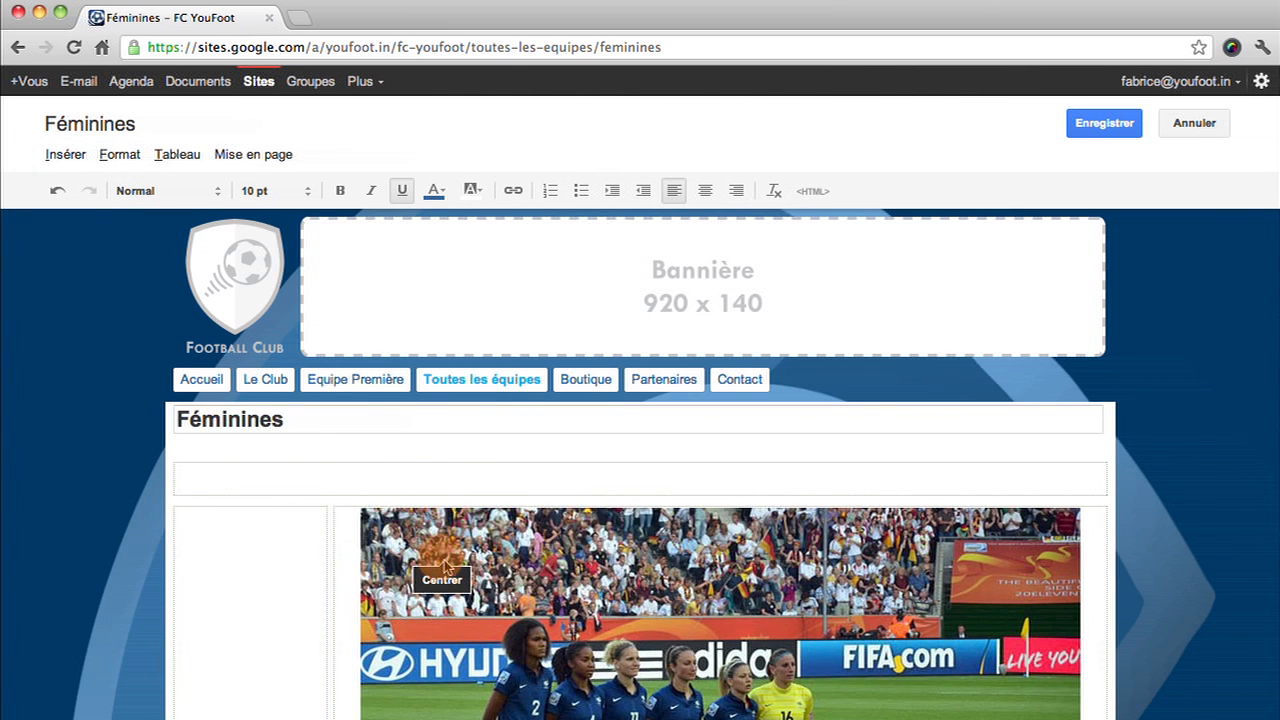
Step: Insert a subpage list titled "Féminines" for the current page in the sidebar column, with the width left blank for 100 %, and save the page
{"action": "left_click", "coordinate": [278, 551]}
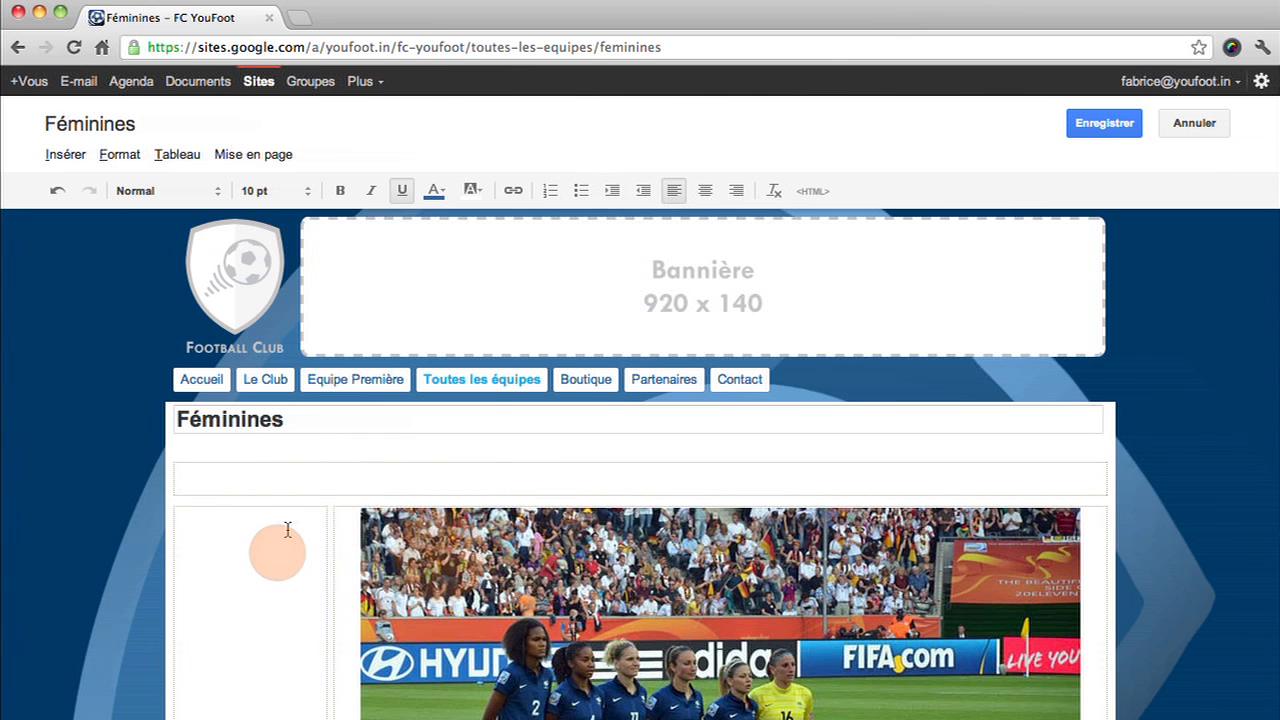
{"action": "left_click", "coordinate": [62, 154]}
{"action": "left_click", "coordinate": [166, 319]}
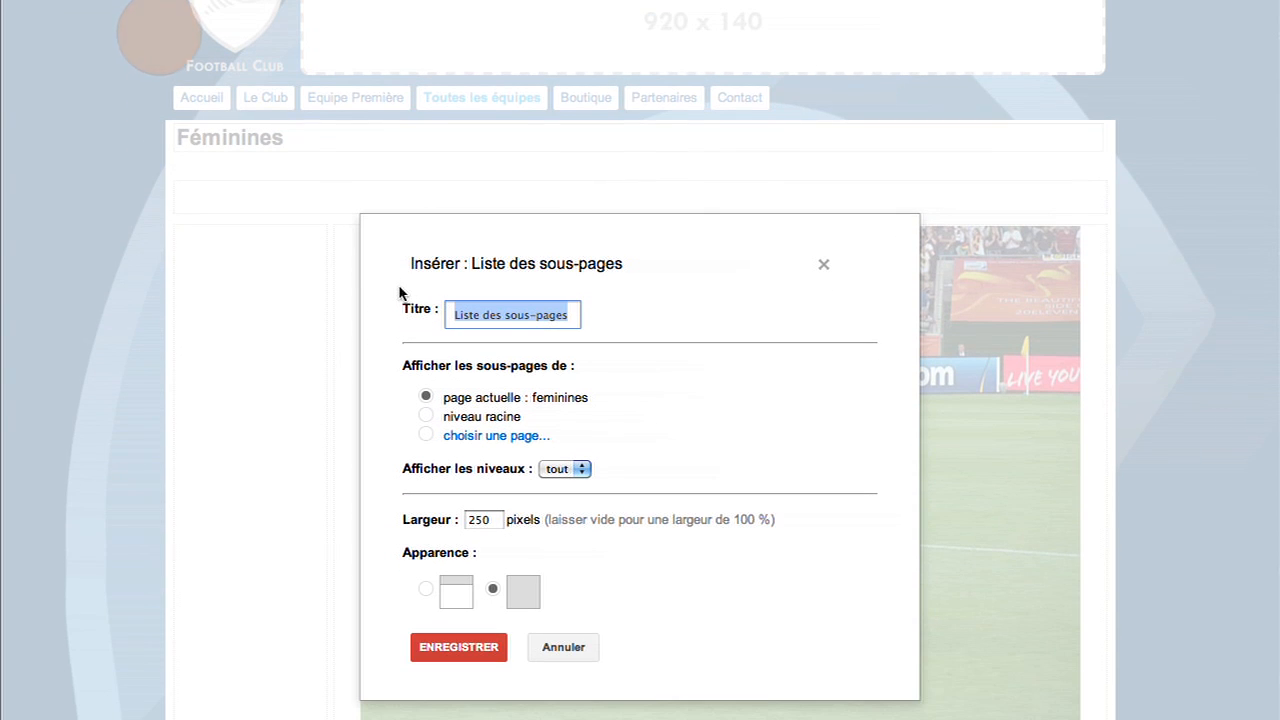
{"action": "type", "text": "Féminines"}
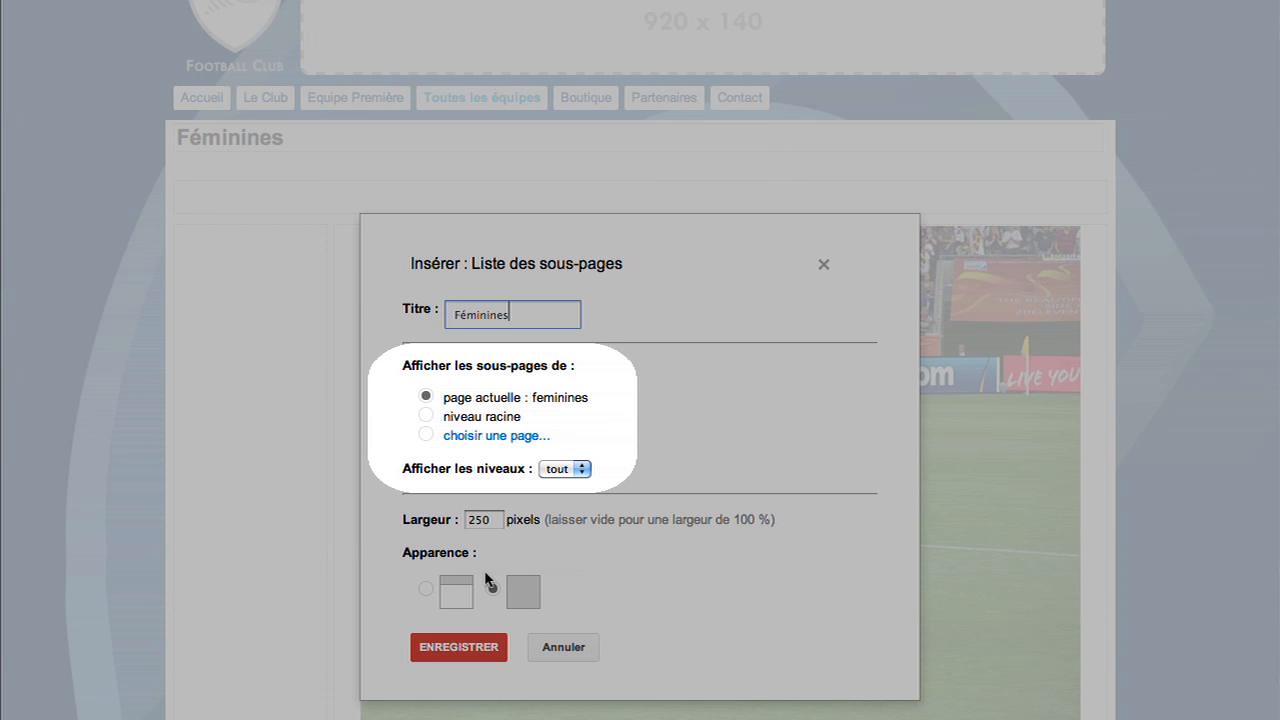
{"action": "left_click", "coordinate": [492, 588]}
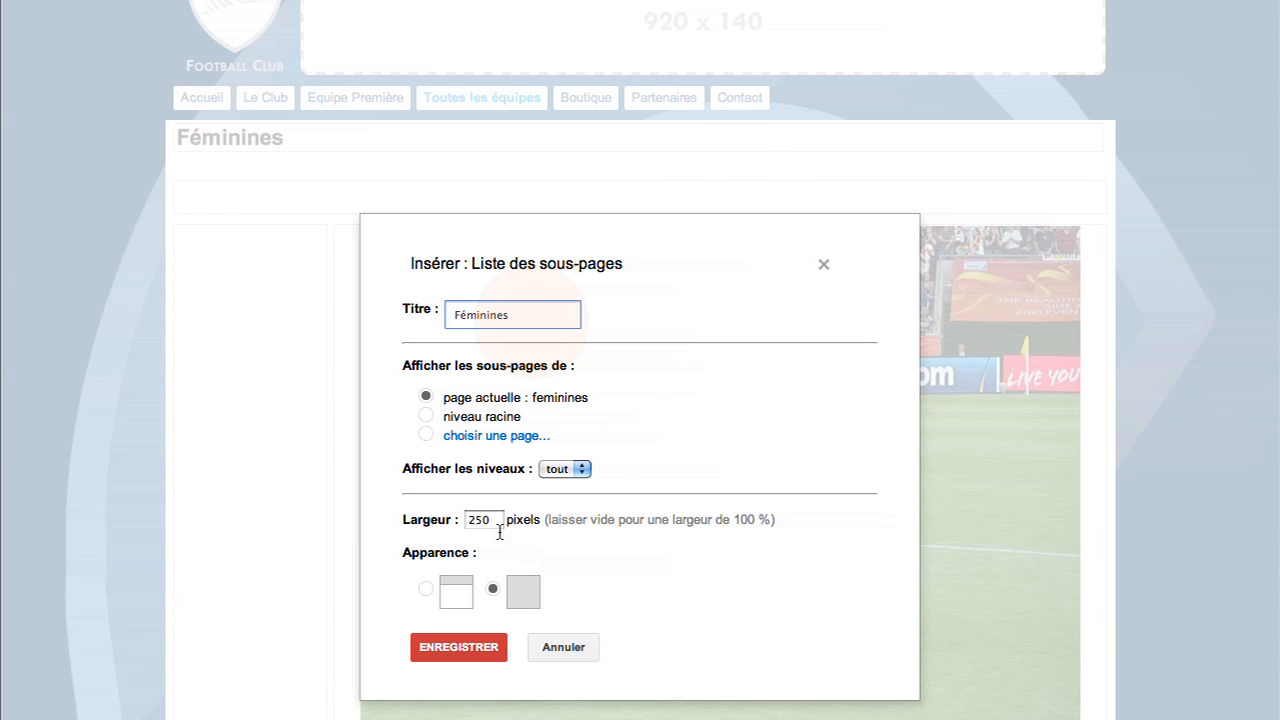
{"action": "double_click", "coordinate": [499, 528]}
{"action": "key", "text": "BackSpace"}
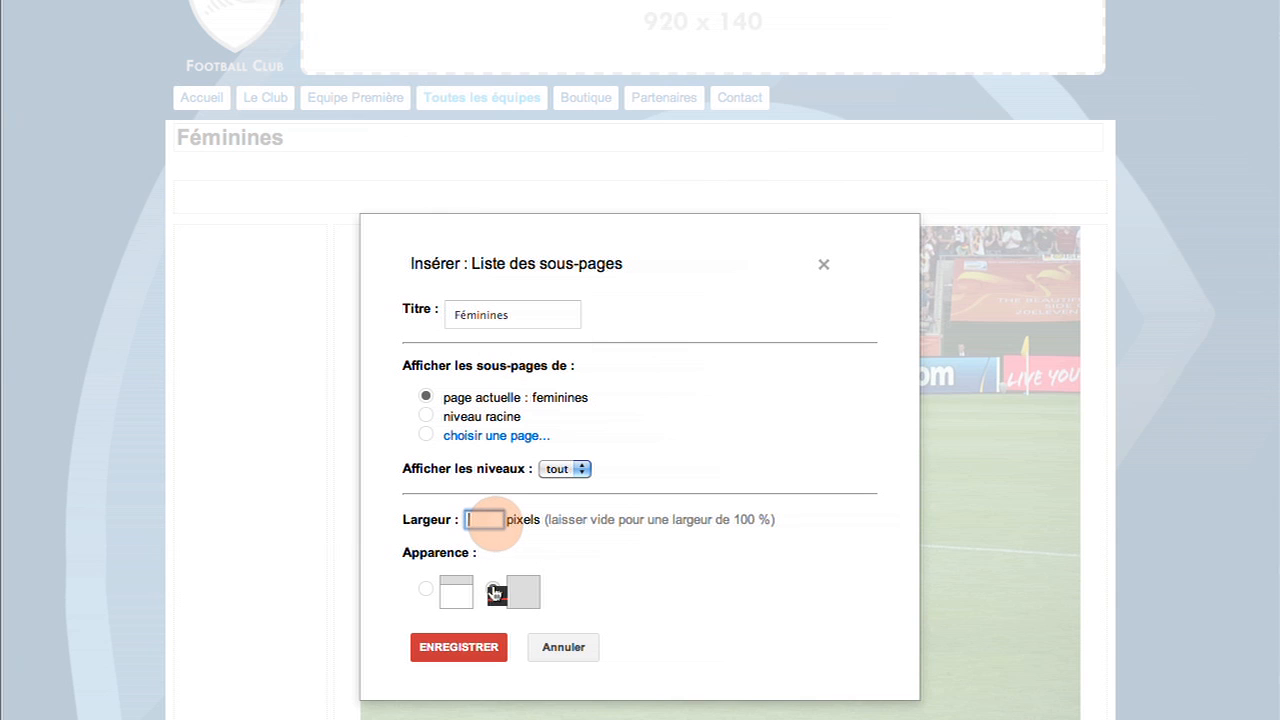
{"action": "left_click", "coordinate": [492, 645]}
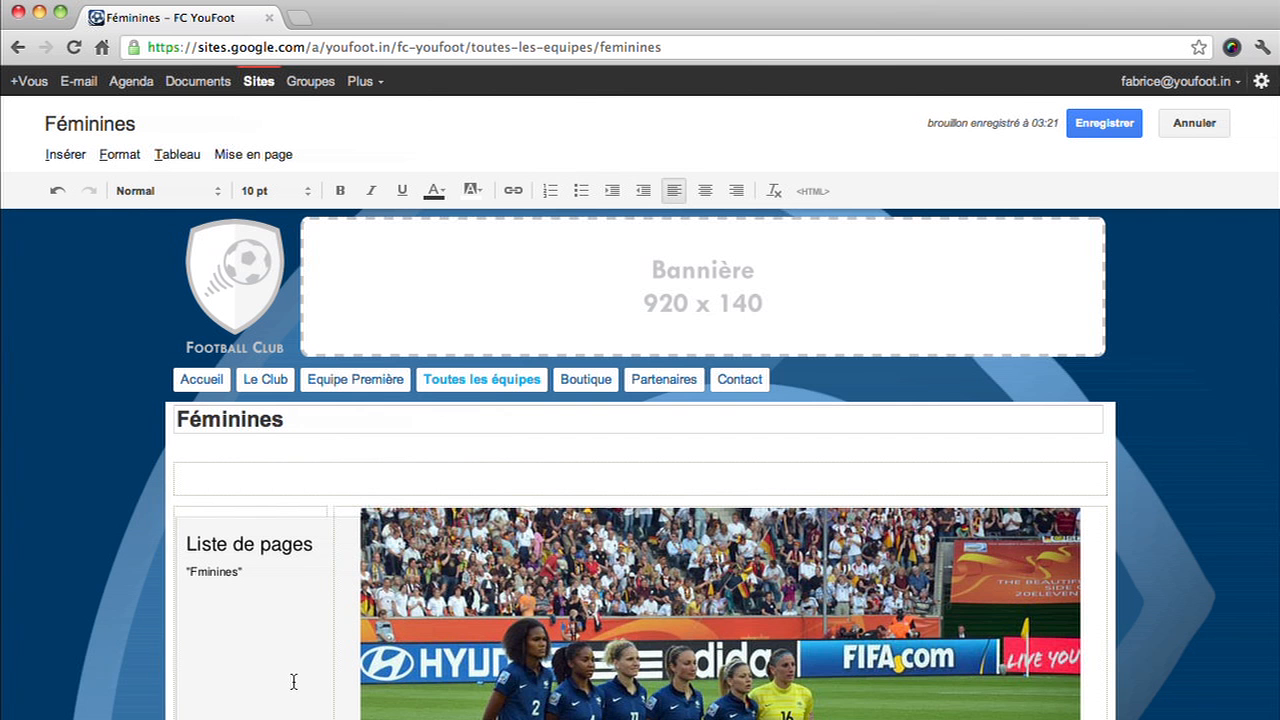
{"action": "left_click", "coordinate": [1110, 138]}
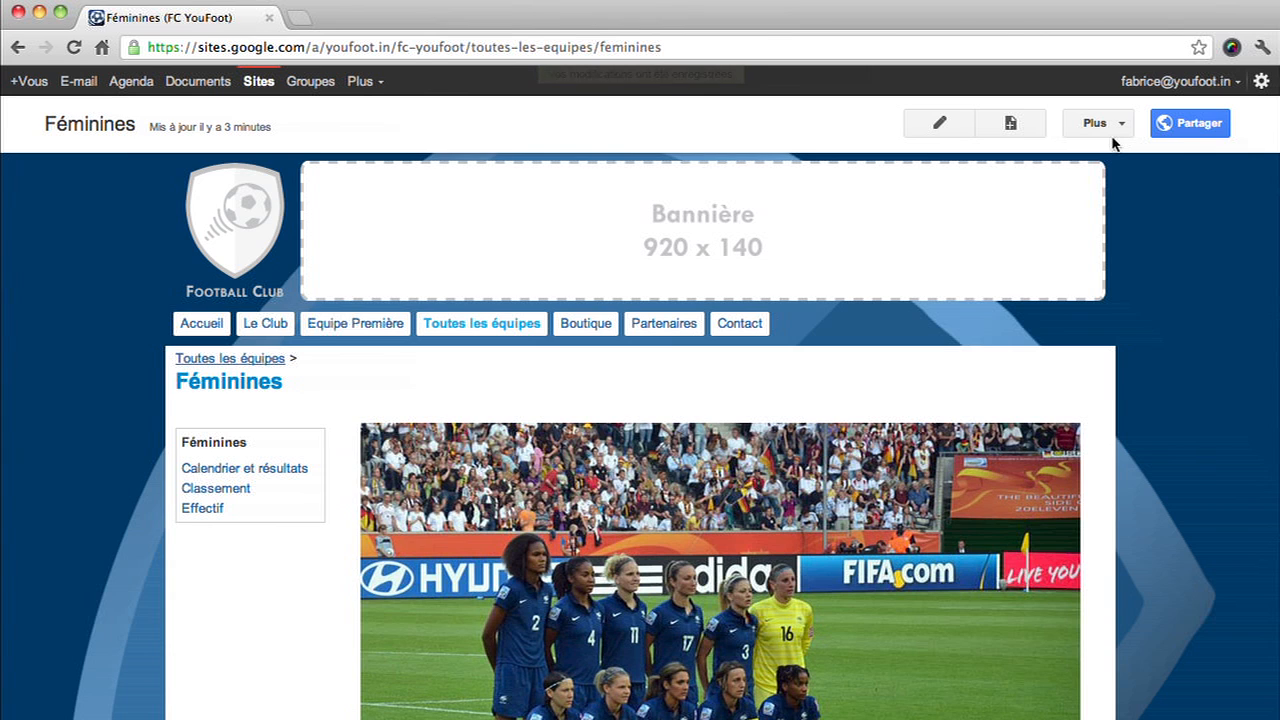
Step: Open the Accueil page of the site
{"action": "left_click", "coordinate": [200, 325]}
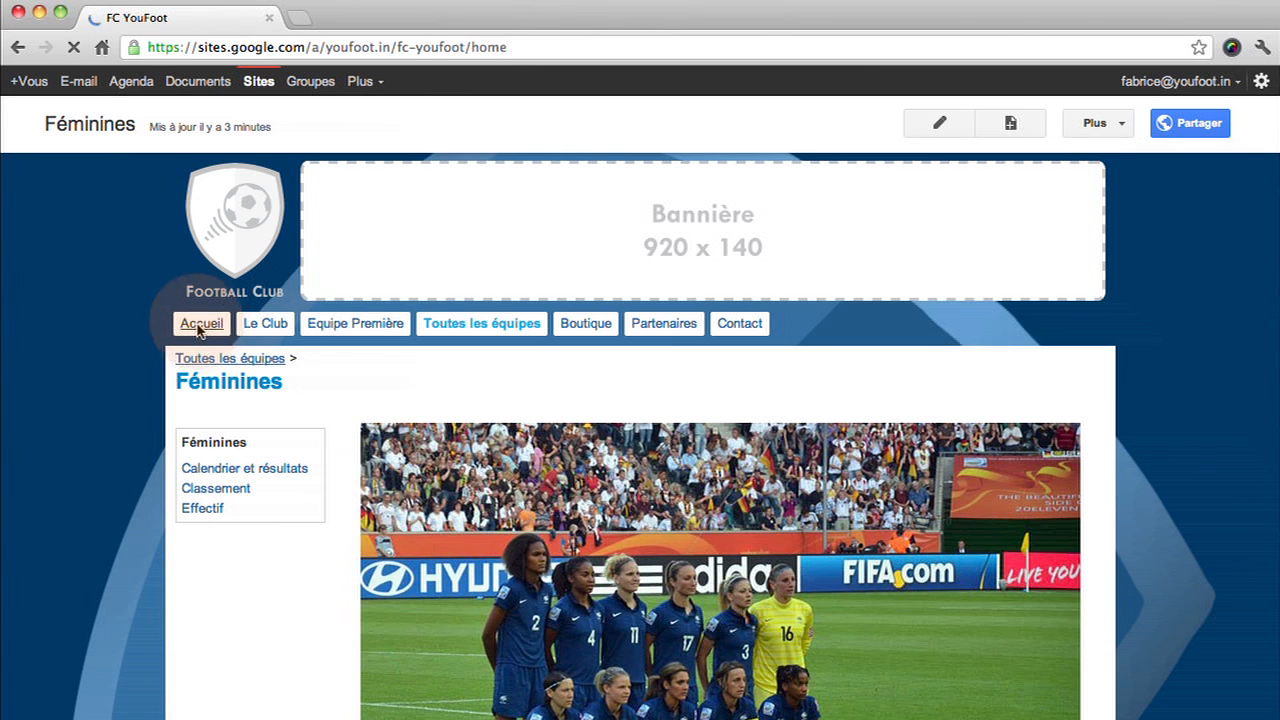